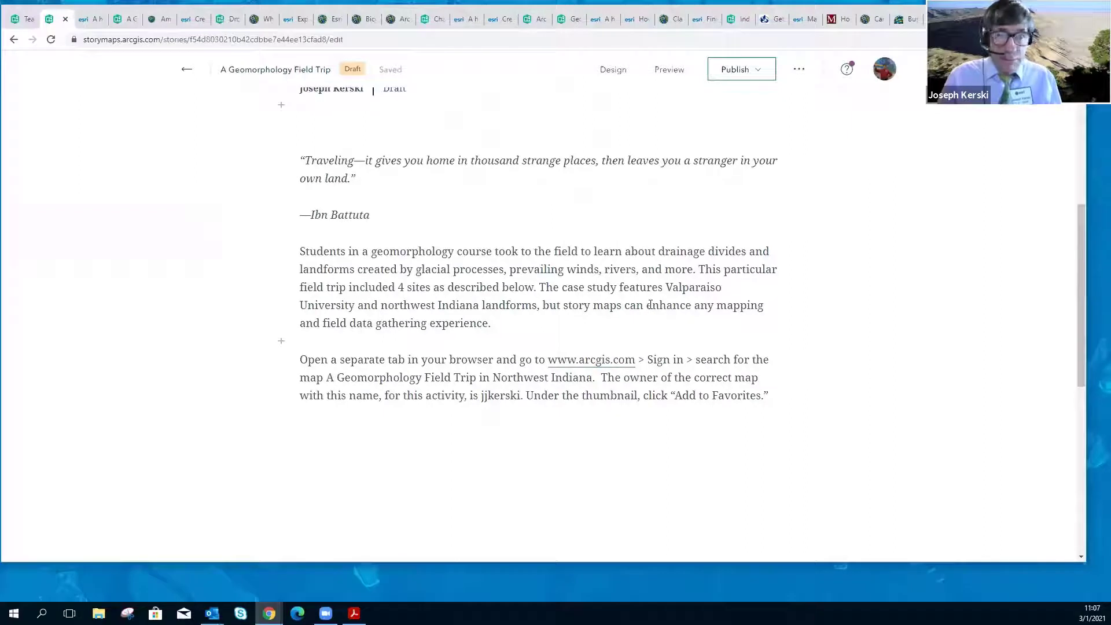
Insert a Map block after the instructions paragraph to bring up the Add a map dialog.
{"action": "scroll", "coordinate": [650, 305], "scroll_direction": "down", "scroll_amount": 1}
{"action": "left_click", "coordinate": [716, 361]}
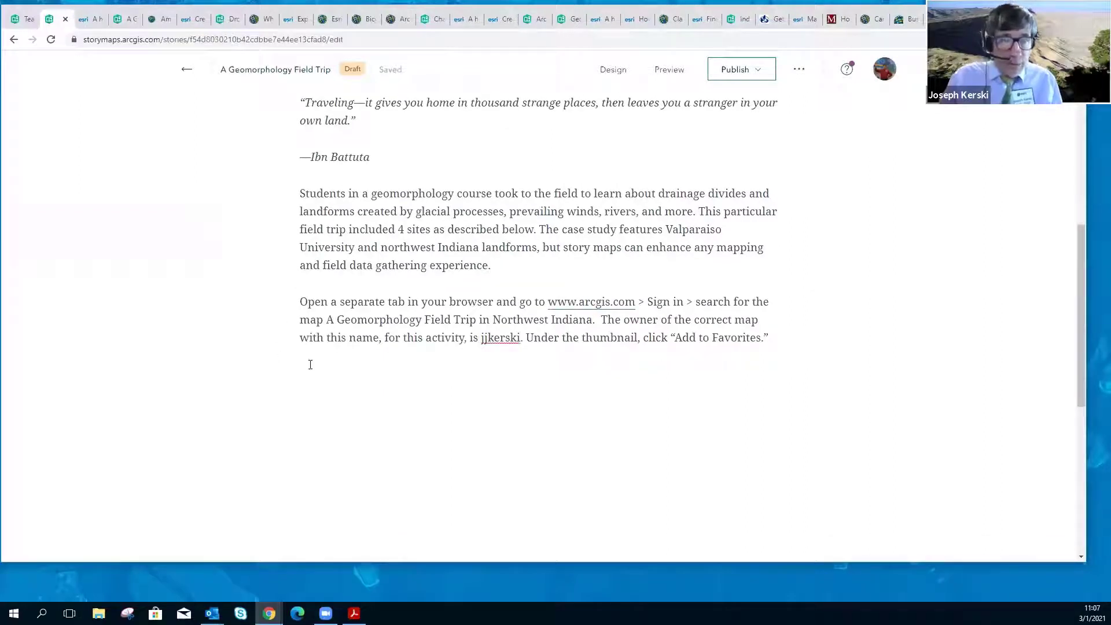
{"action": "left_click", "coordinate": [405, 338]}
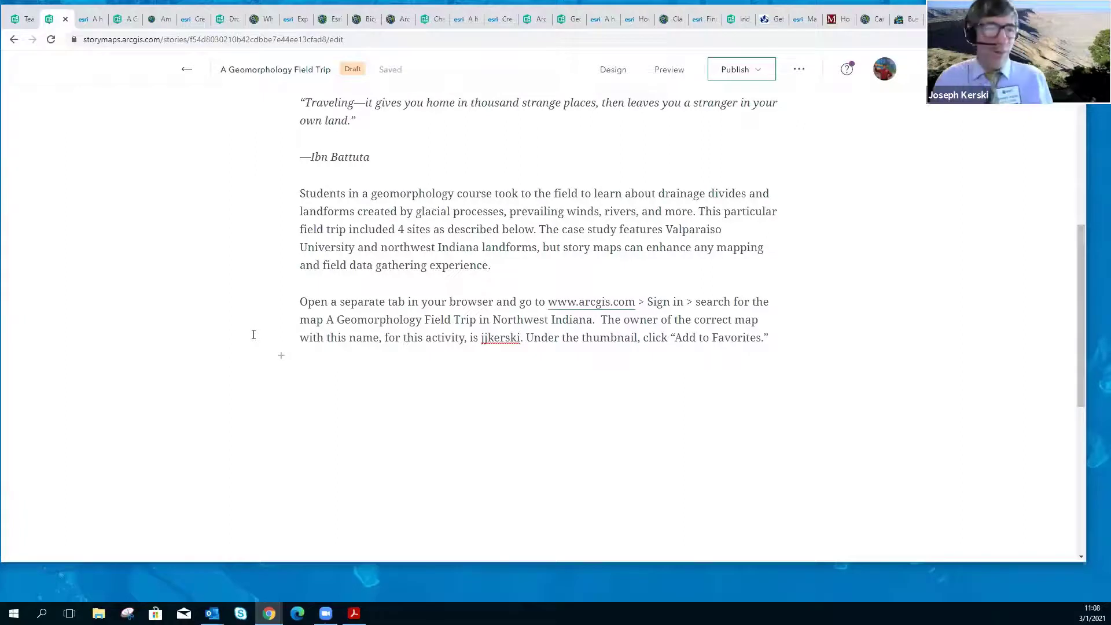
{"action": "left_click", "coordinate": [280, 355]}
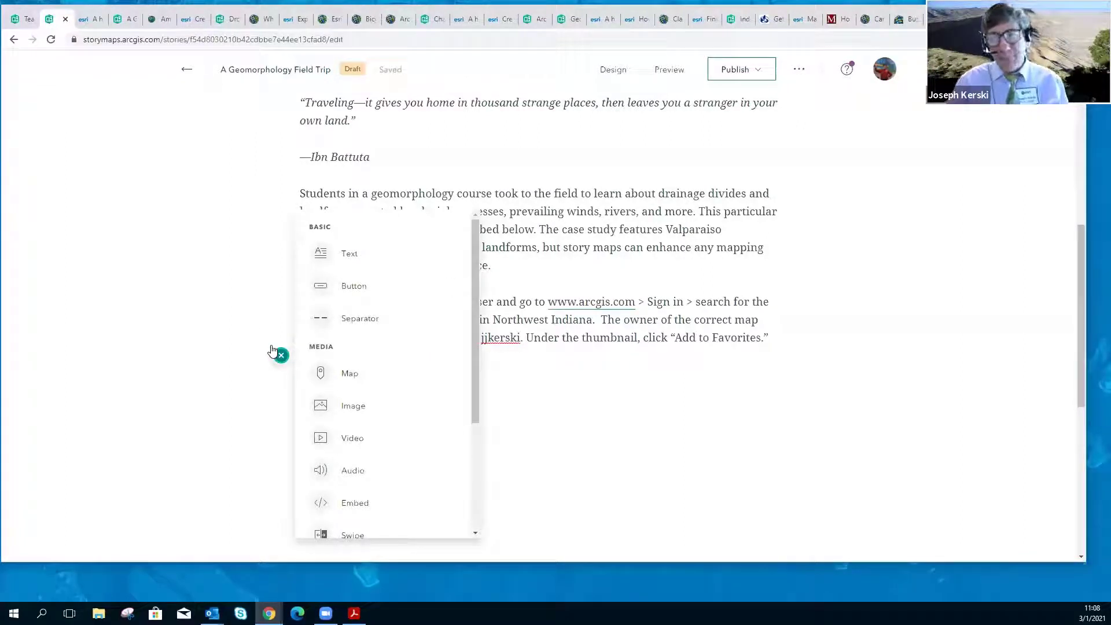
{"action": "left_click", "coordinate": [349, 375]}
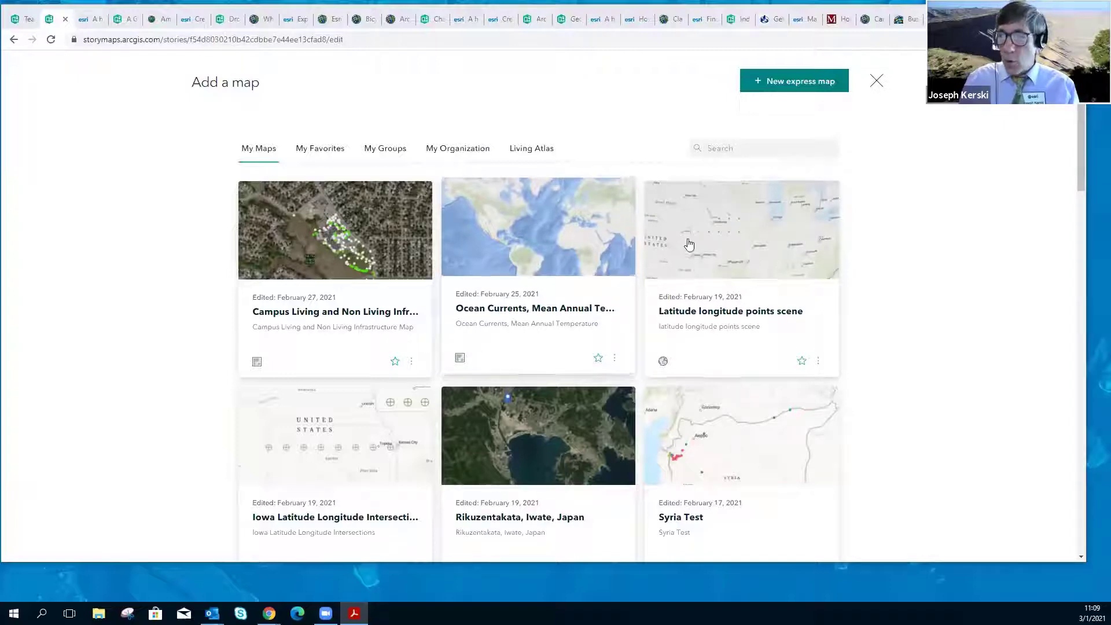
Search My Maps for 'a field trip' with an owner filter and pick the Geomorphology Field Trip in Northwest Indiana map.
{"action": "left_click", "coordinate": [731, 149]}
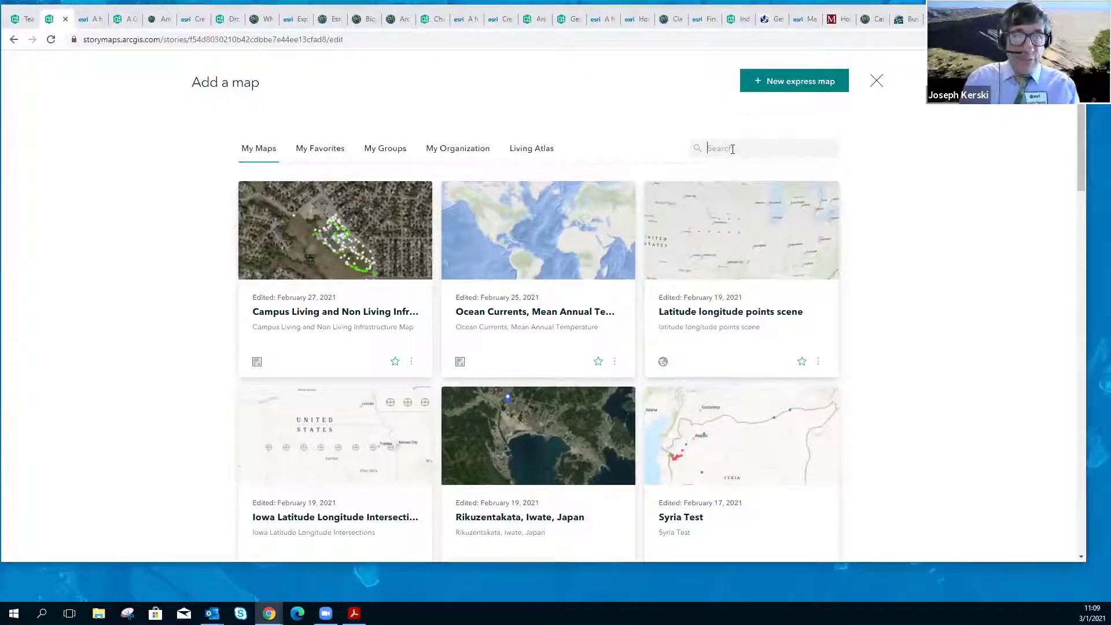
{"action": "type", "text": "a field trip"}
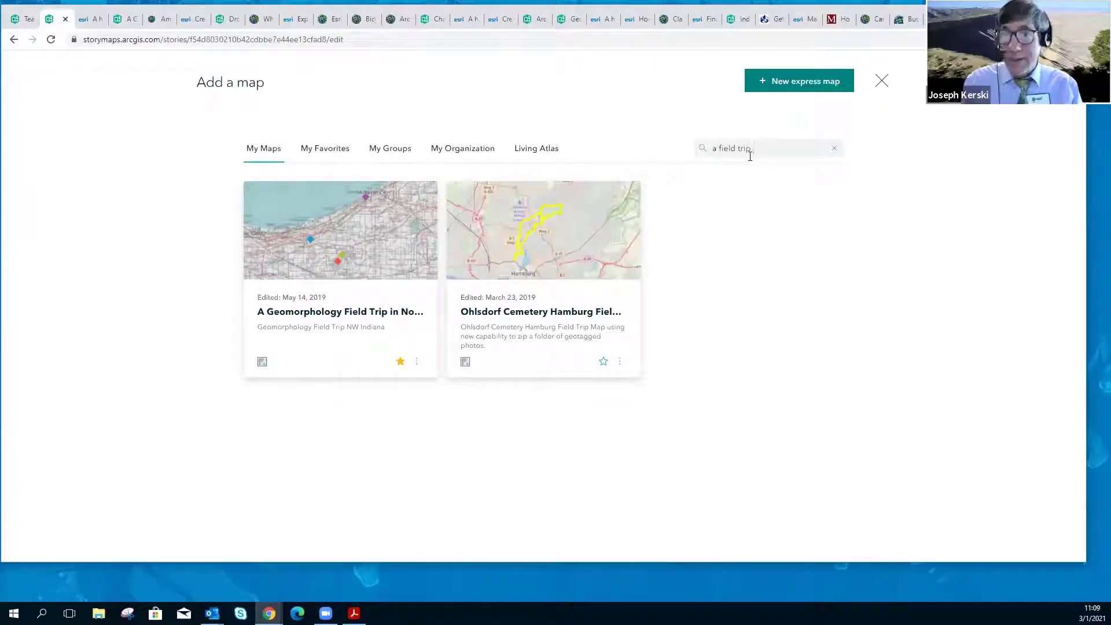
{"action": "type", "text": "own"}
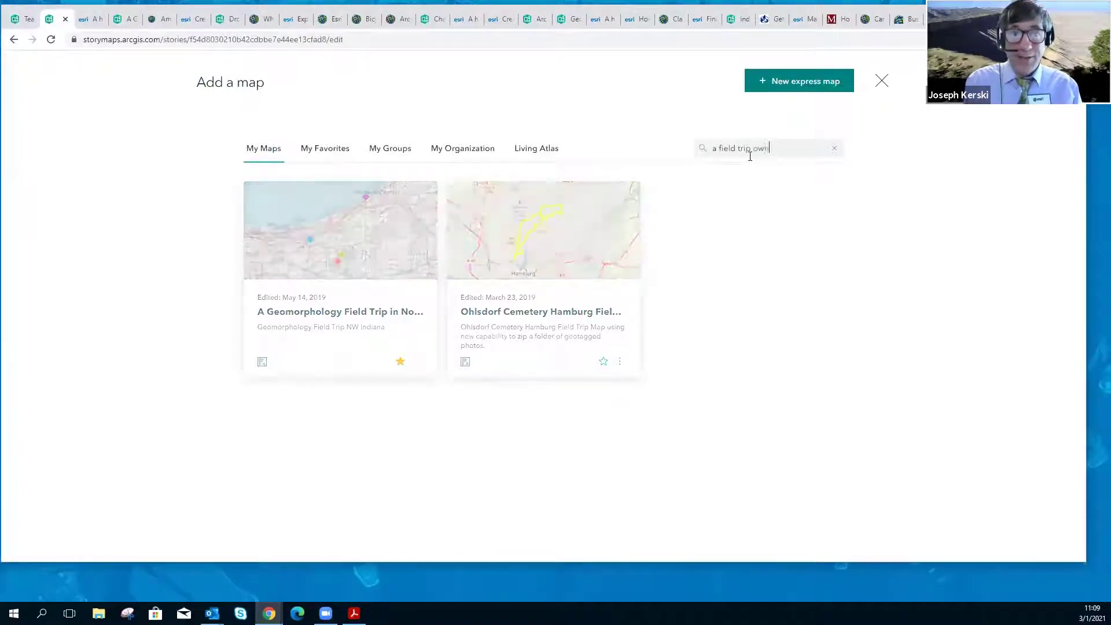
{"action": "type", "text": "er:jjkerski"}
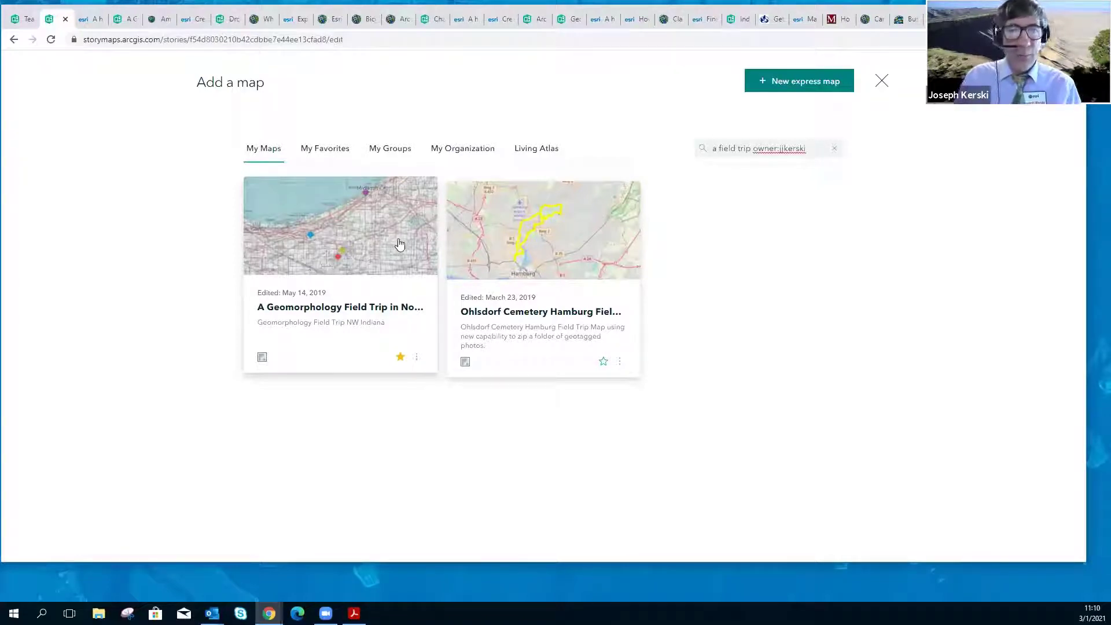
{"action": "left_click", "coordinate": [376, 253]}
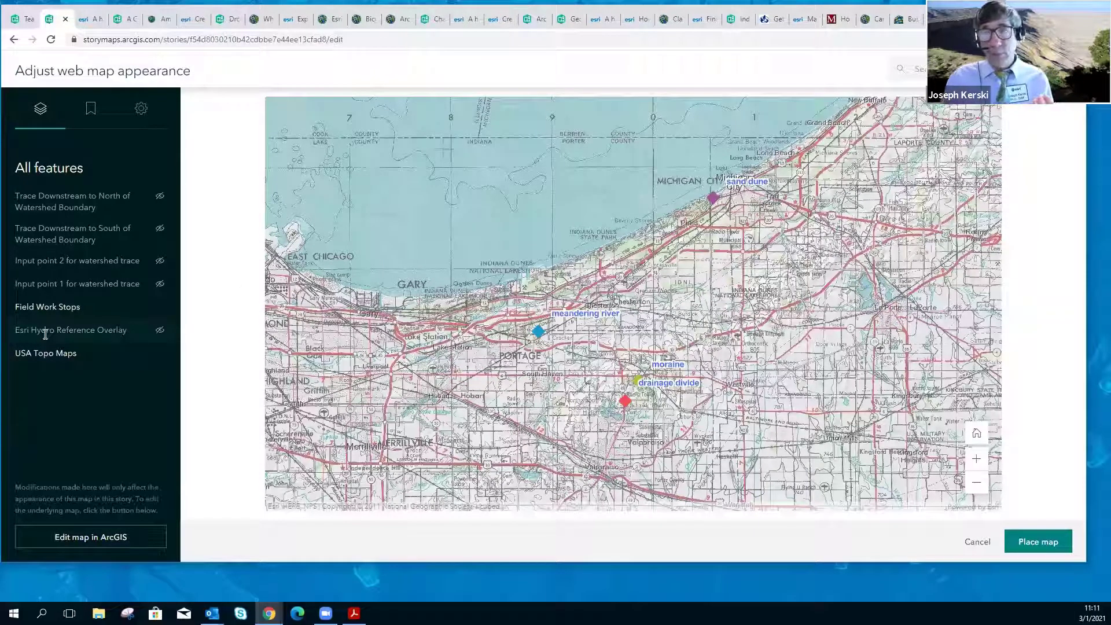
Toggle the Trace Downstream to North layer on and off, then place the map in the story.
{"action": "left_click", "coordinate": [159, 198]}
{"action": "left_click", "coordinate": [160, 199]}
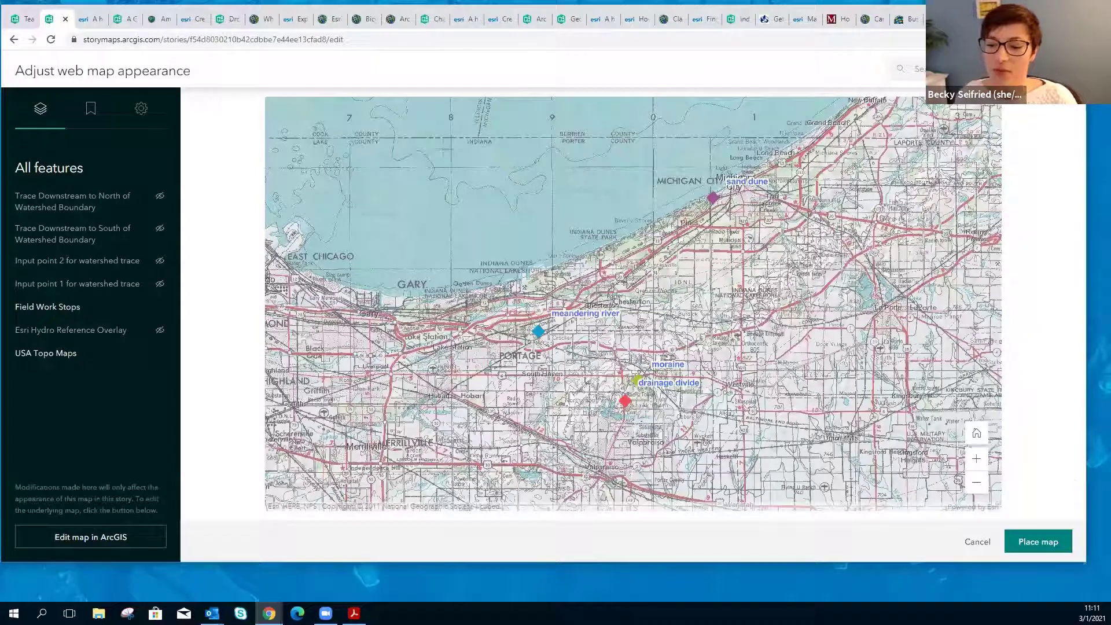
{"action": "left_click", "coordinate": [1031, 551]}
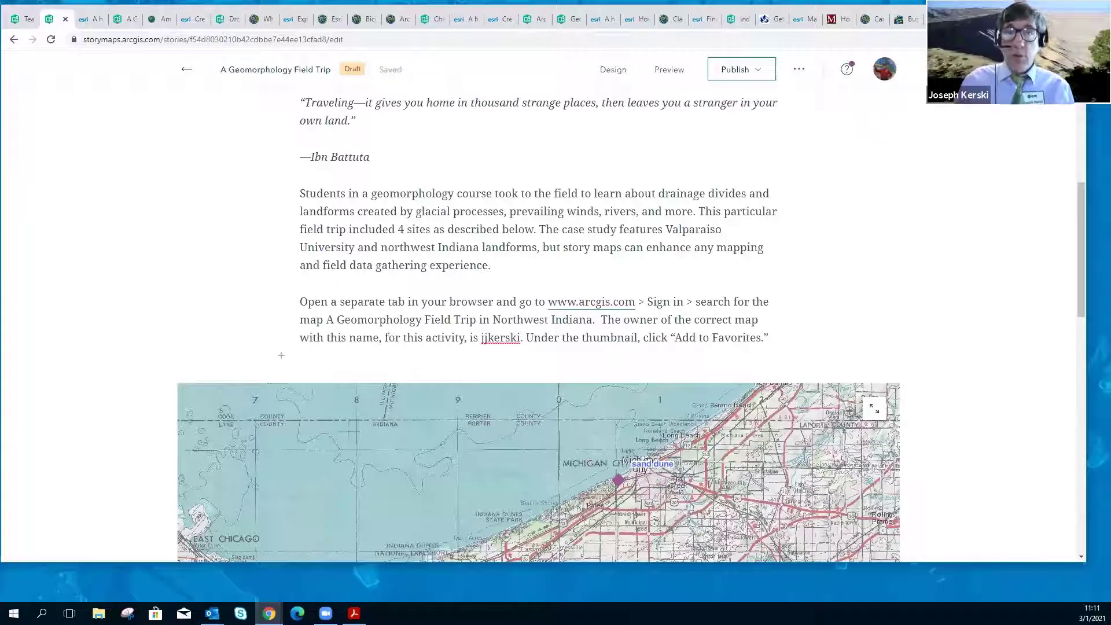
{"action": "key", "text": "ctrl+t"}
{"action": "type", "text": "wwww"}
{"action": "key", "text": "BackSpace"}
{"action": "type", "text": ".ar"}
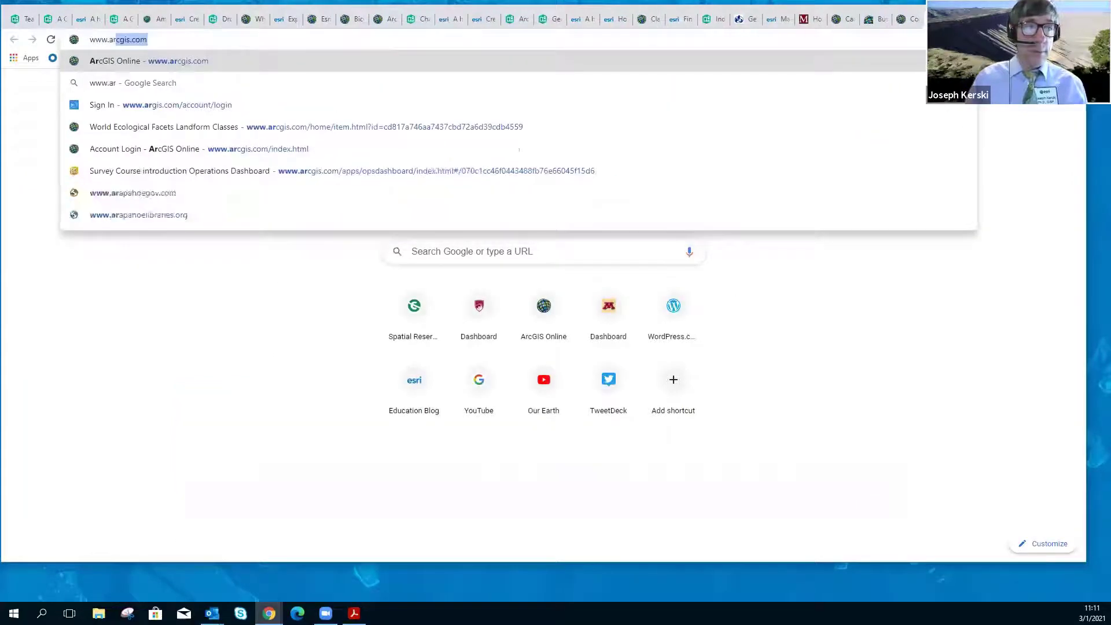
{"action": "key", "text": "Return"}
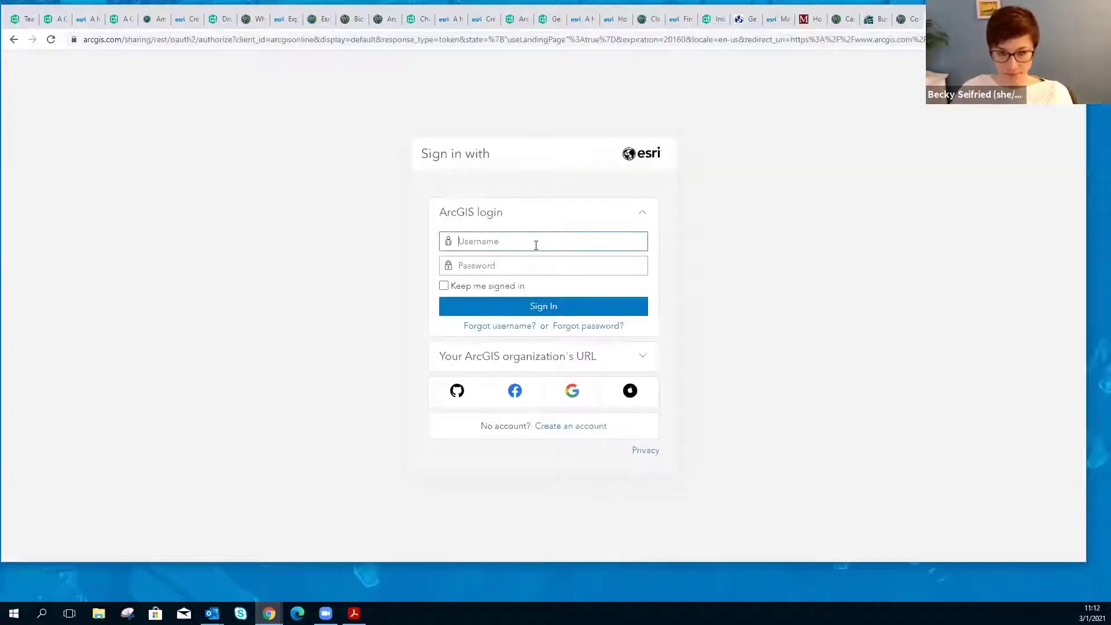
{"action": "left_click", "coordinate": [535, 243]}
{"action": "type", "text": "jjkerski"}
{"action": "key", "text": "Tab"}
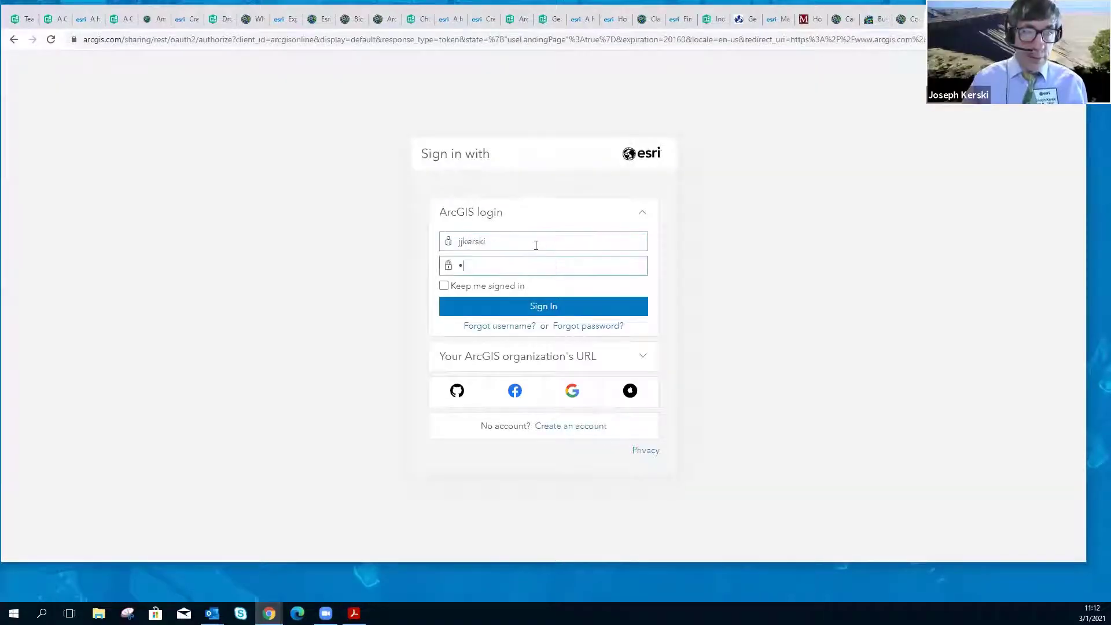
{"action": "key", "text": "Return"}
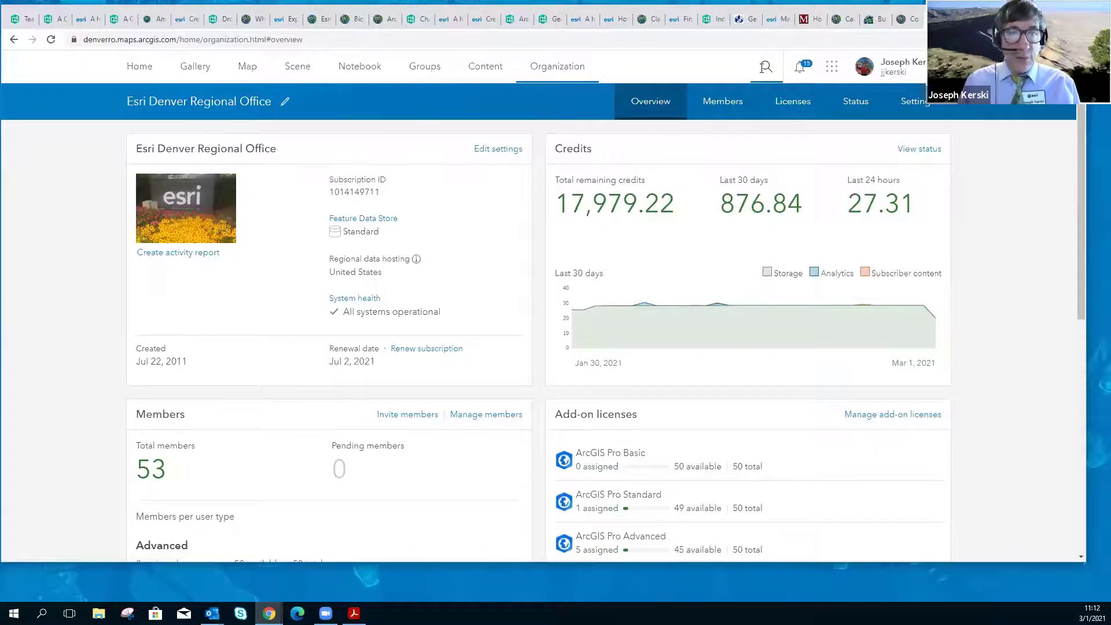
Try a site content search, then reload the ArcGIS Online home page at arcgis.com.
{"action": "left_click", "coordinate": [761, 71]}
{"action": "key", "text": "Return"}
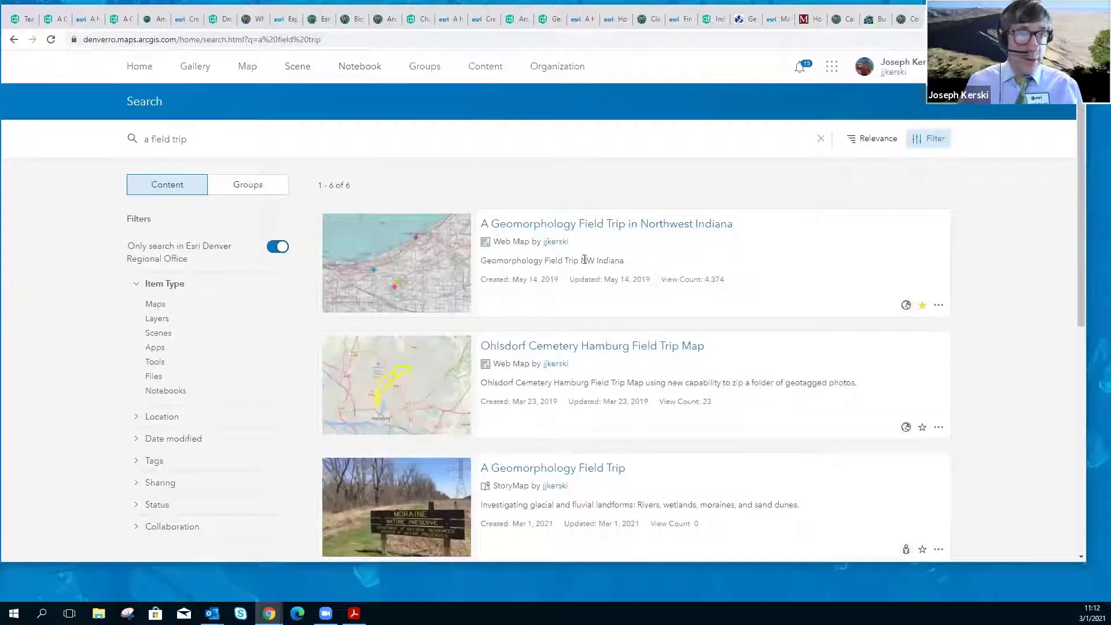
{"action": "left_click", "coordinate": [351, 40]}
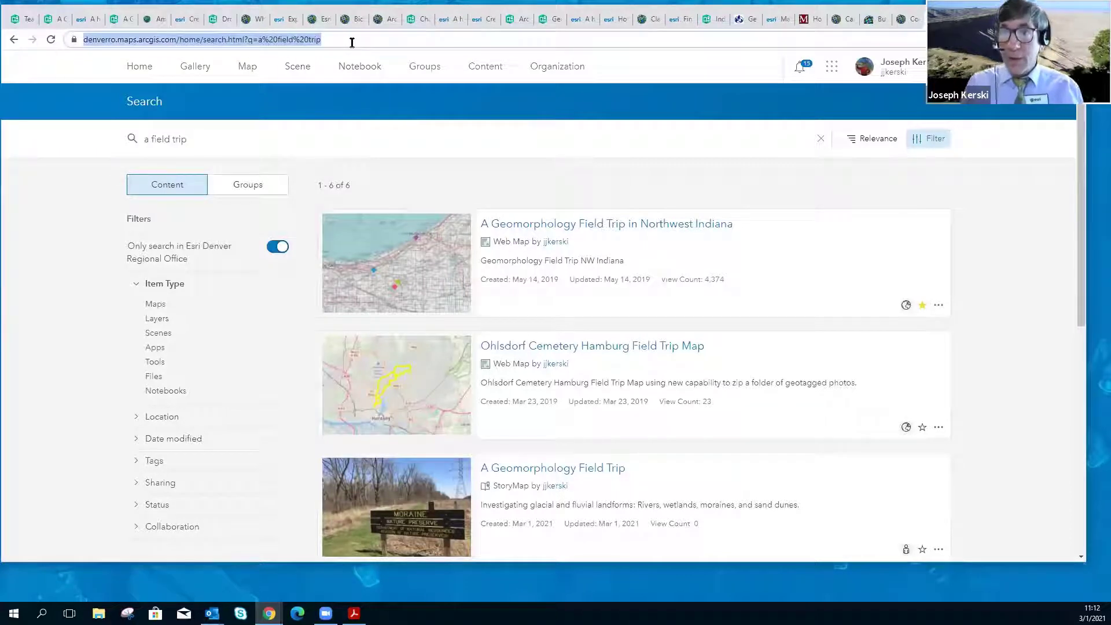
{"action": "type", "text": "arcgis.com"}
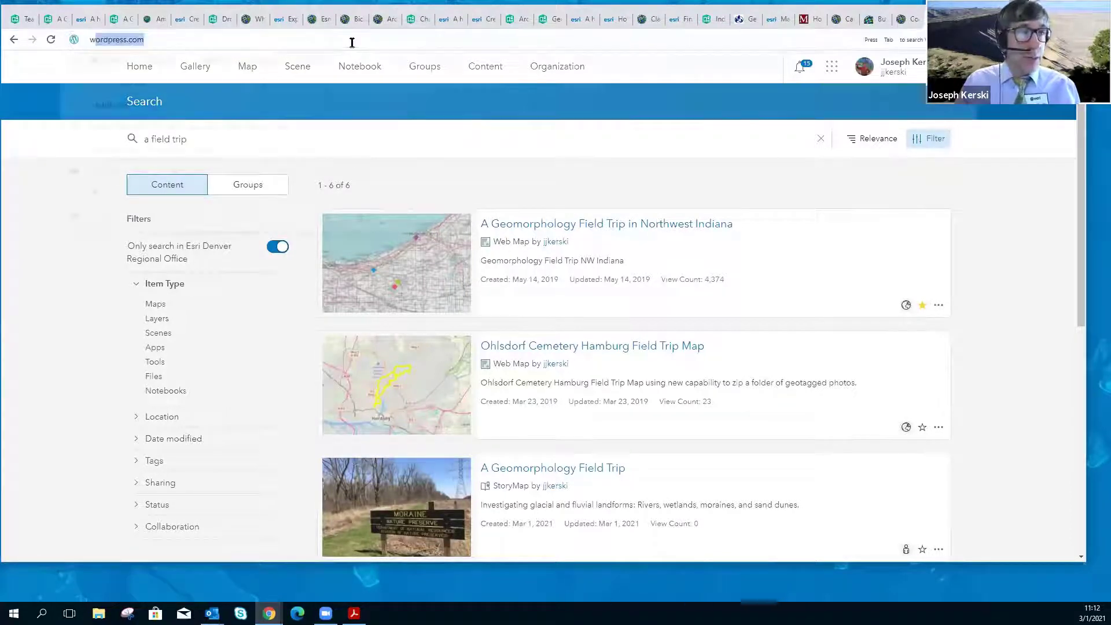
{"action": "key", "text": "Return"}
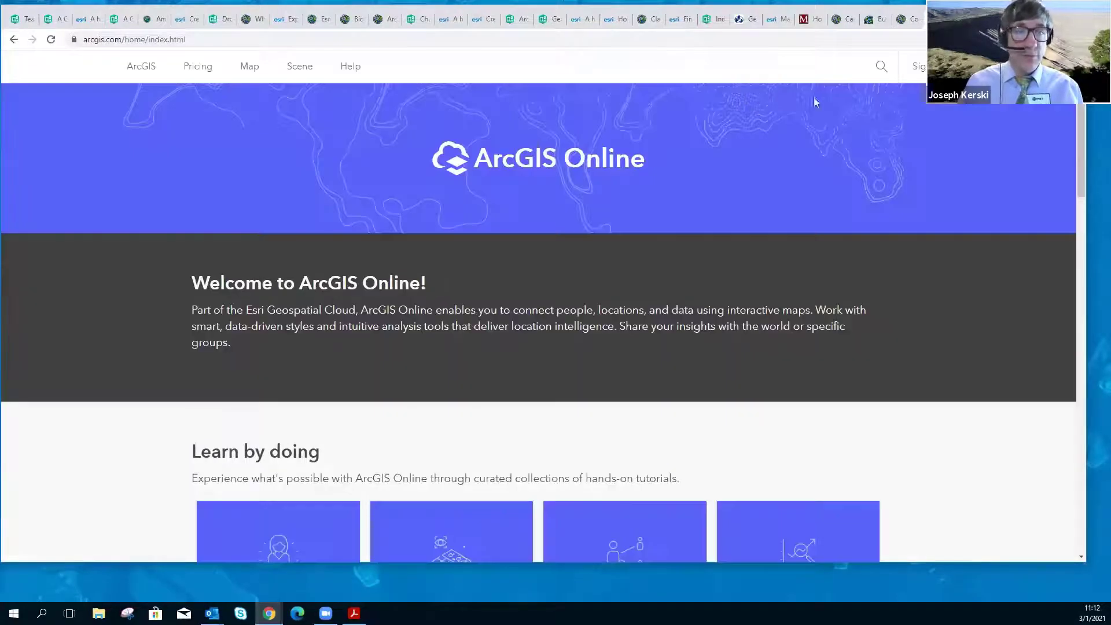
Search content for the pasted field-trip terms filtered by owner and open the Geomorphology Field Trip map's item page.
{"action": "left_click", "coordinate": [875, 67]}
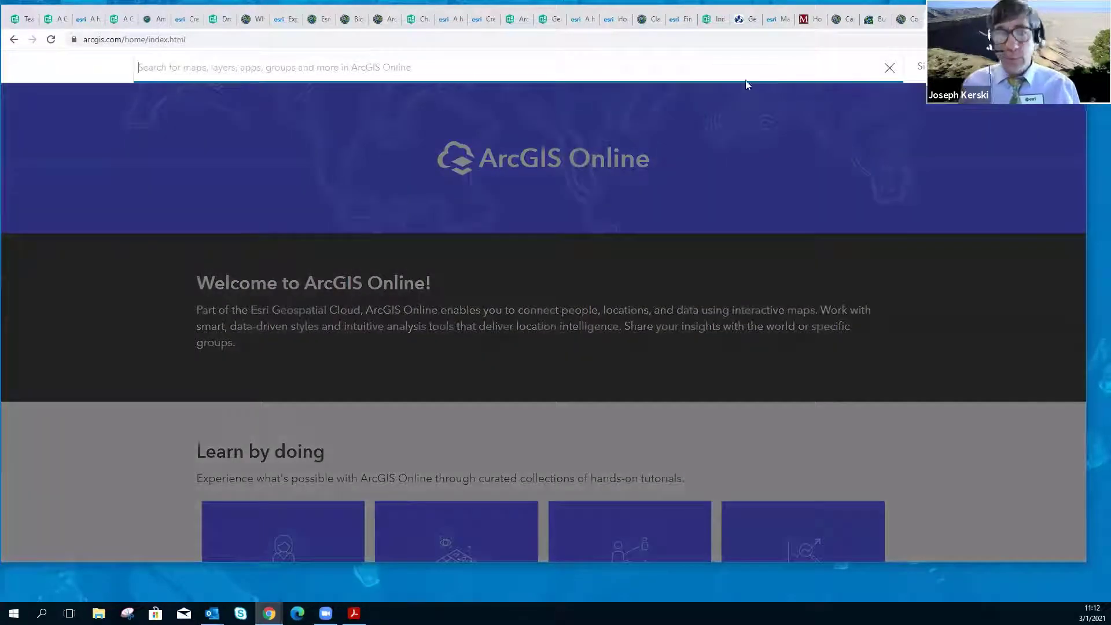
{"action": "type", "text": "a field trip"}
{"action": "type", "text": "own"}
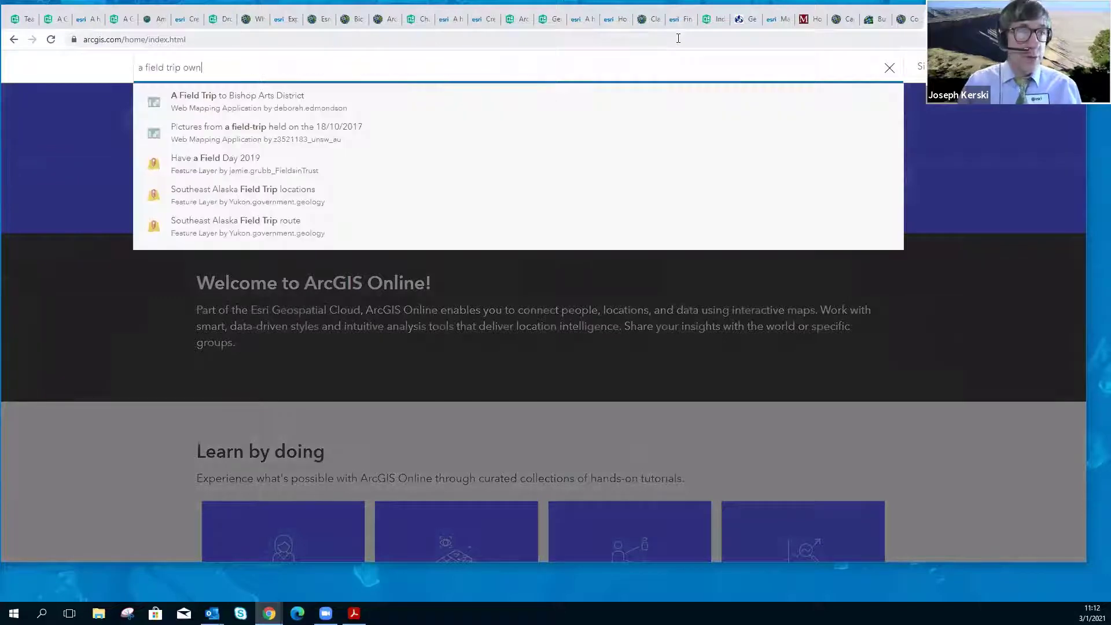
{"action": "type", "text": "er:jjkerski"}
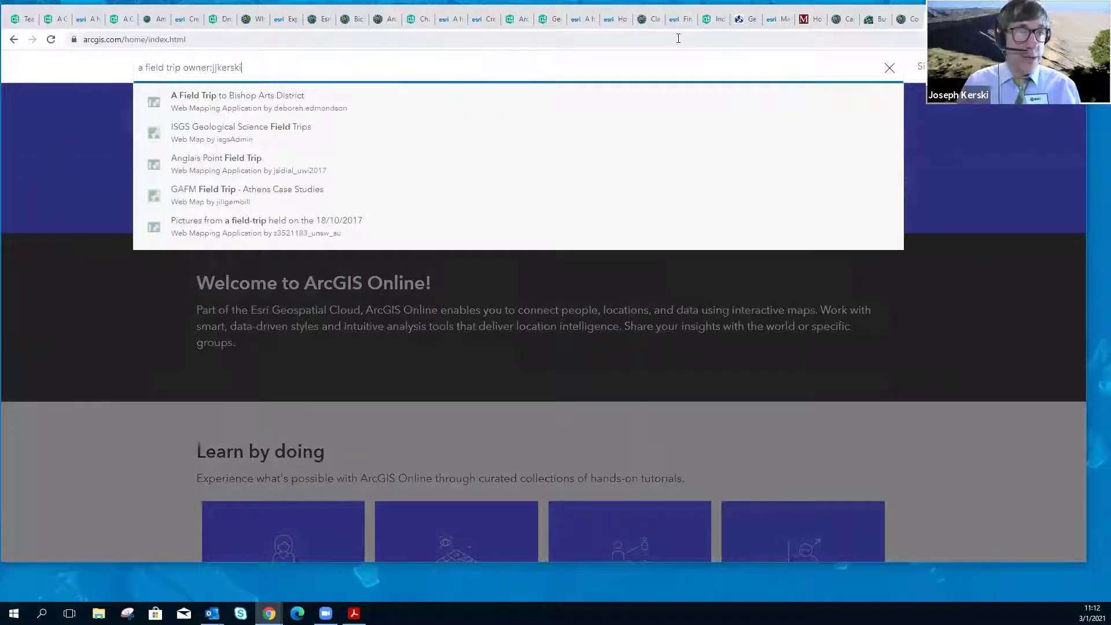
{"action": "key", "text": "Return"}
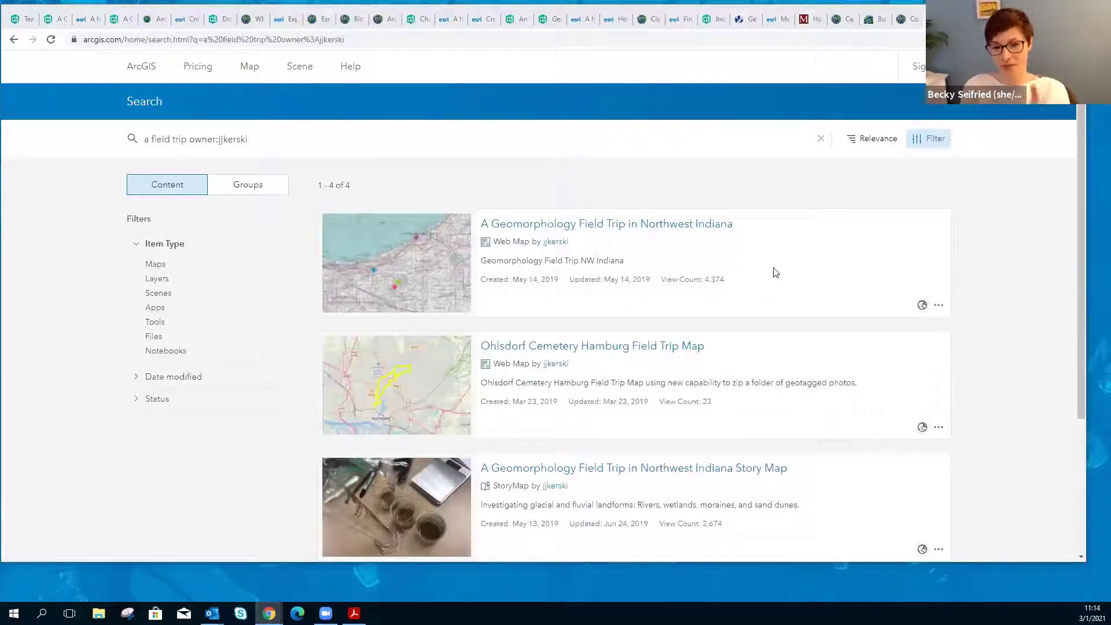
{"action": "left_click", "coordinate": [939, 304]}
{"action": "left_click", "coordinate": [696, 265]}
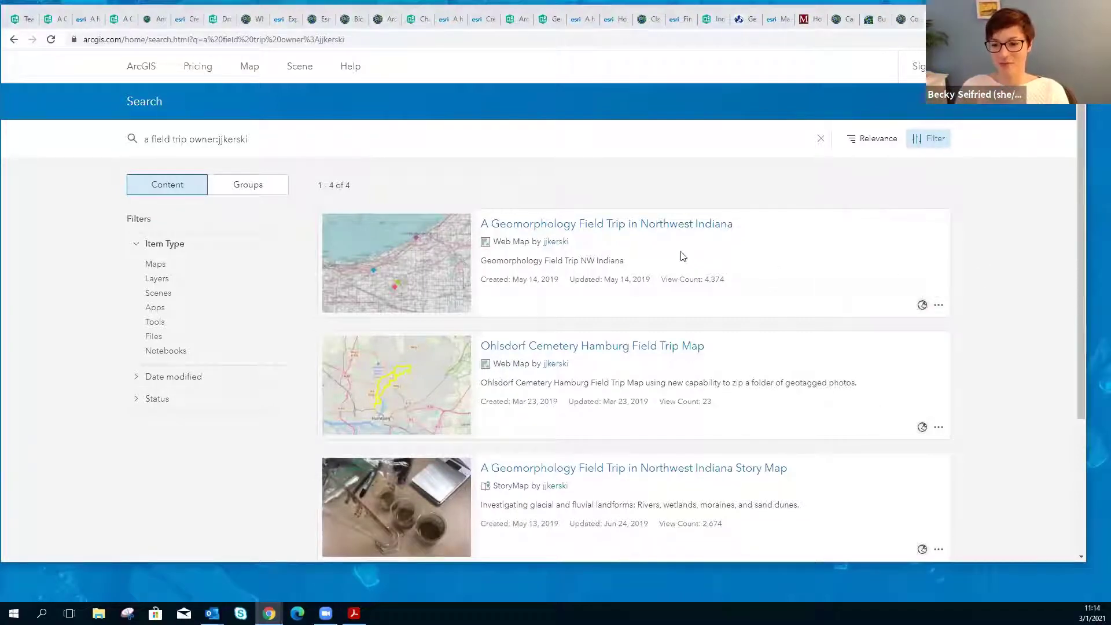
{"action": "left_click", "coordinate": [676, 228]}
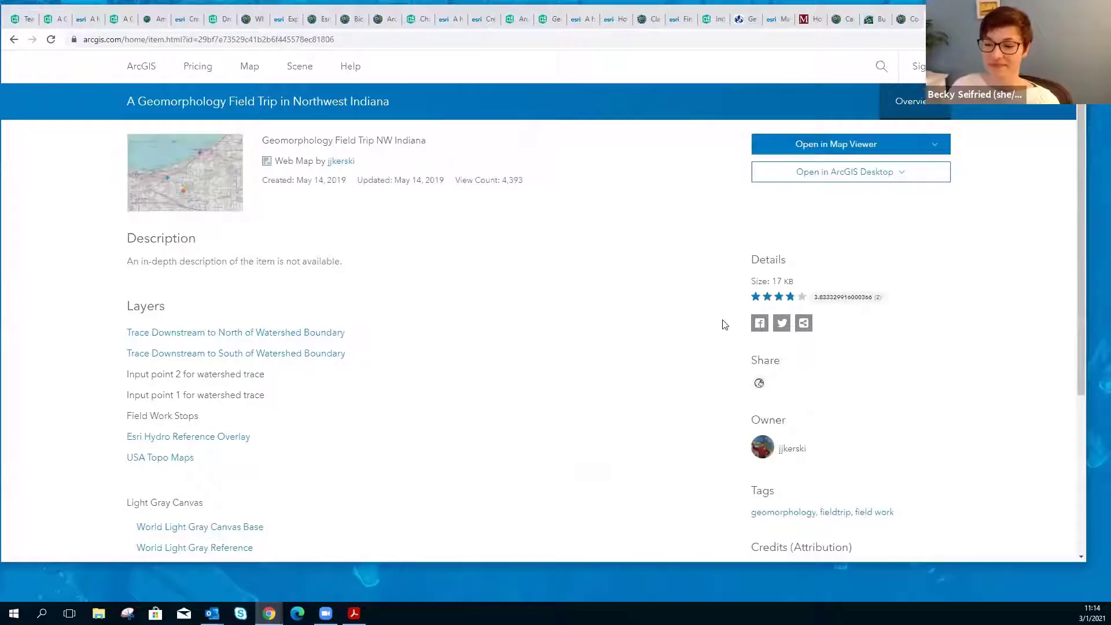
Sign in to the ArcGIS account from the item page.
{"action": "scroll", "coordinate": [721, 322], "scroll_direction": "down", "scroll_amount": 3}
{"action": "scroll", "coordinate": [720, 323], "scroll_direction": "up", "scroll_amount": 3}
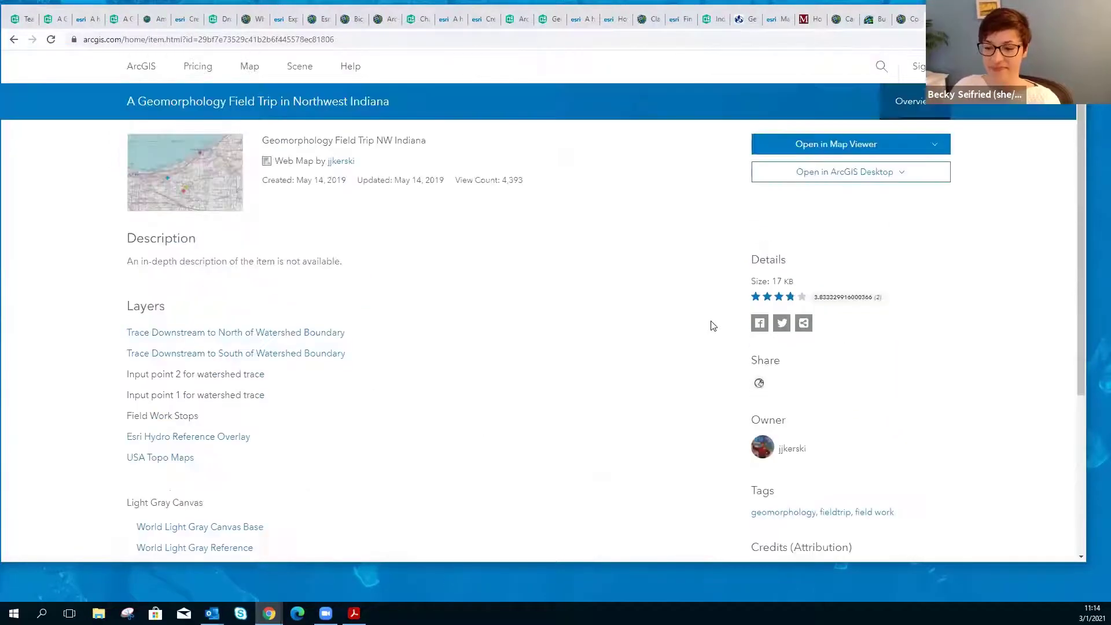
{"action": "scroll", "coordinate": [518, 353], "scroll_direction": "down", "scroll_amount": 2}
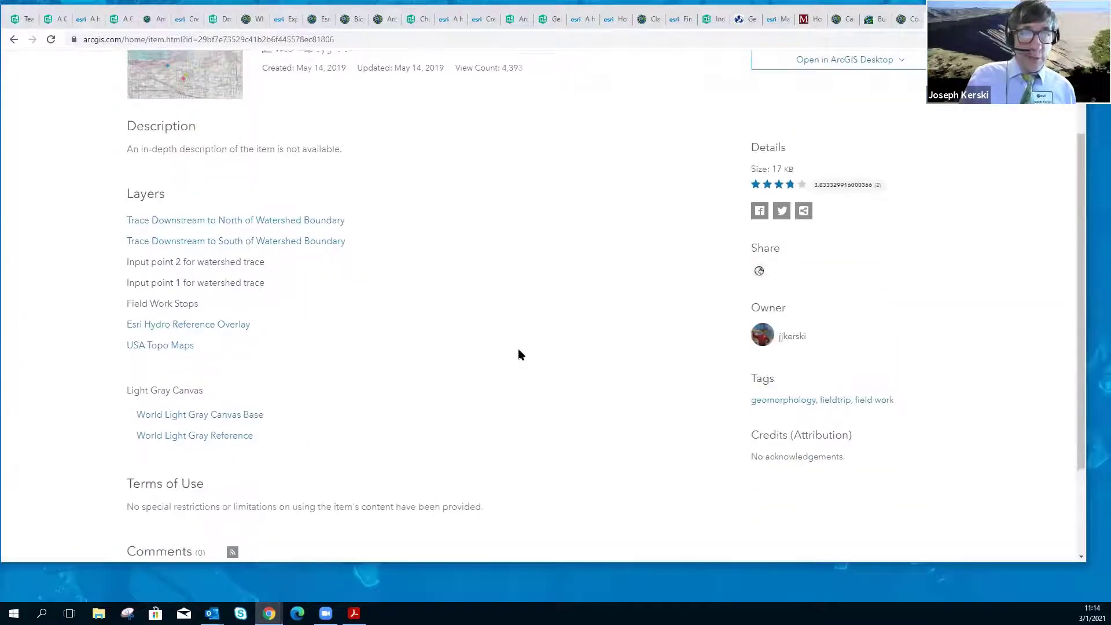
{"action": "scroll", "coordinate": [519, 353], "scroll_direction": "up", "scroll_amount": 2}
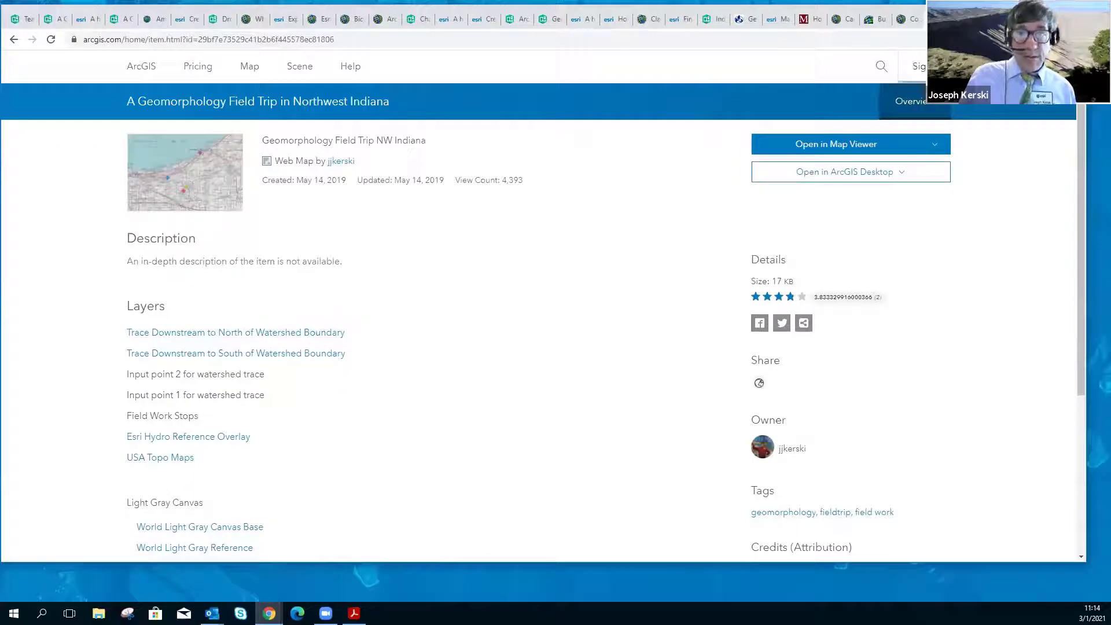
{"action": "left_click", "coordinate": [909, 67]}
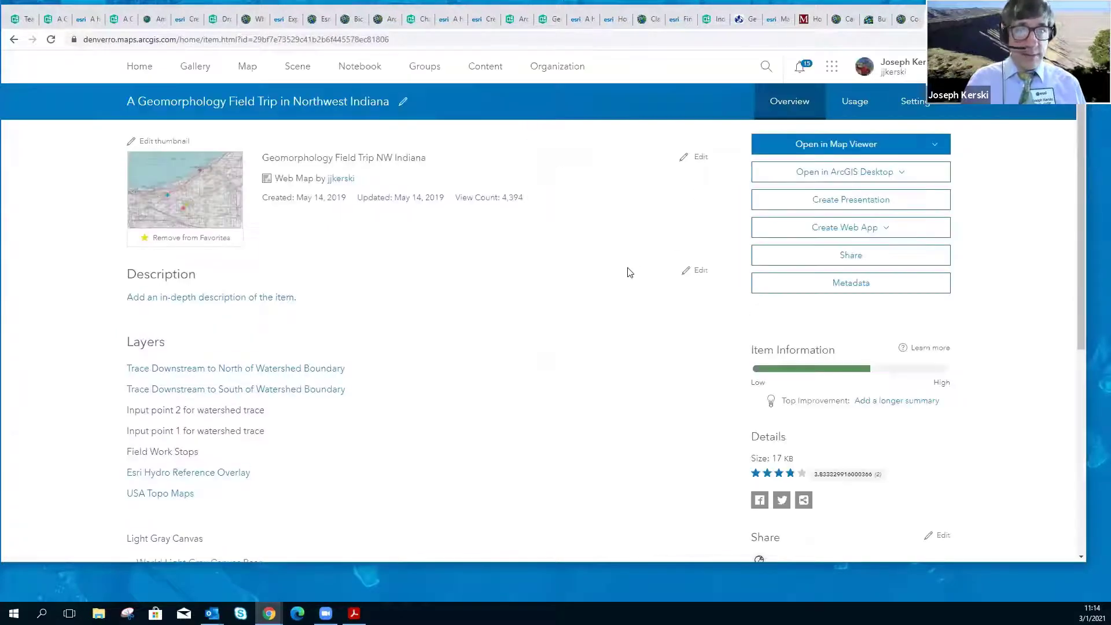
Remove the field trip map from favorites and add it back so the star is filled.
{"action": "scroll", "coordinate": [594, 281], "scroll_direction": "down", "scroll_amount": 3}
{"action": "scroll", "coordinate": [592, 283], "scroll_direction": "up", "scroll_amount": 3}
{"action": "mouse_move", "coordinate": [197, 205]}
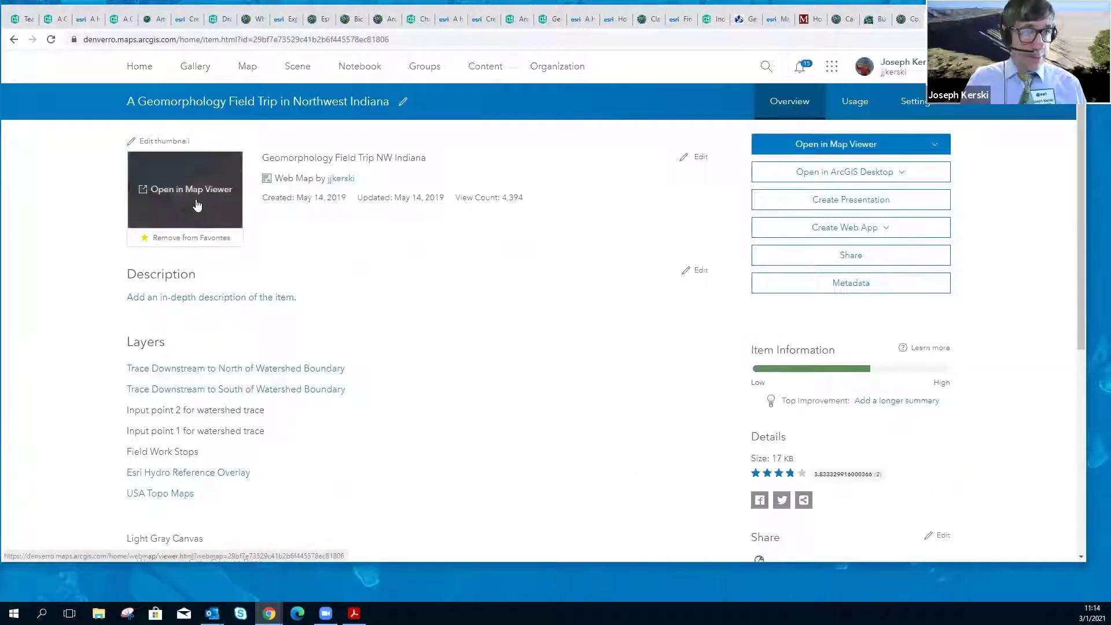
{"action": "left_click", "coordinate": [175, 243]}
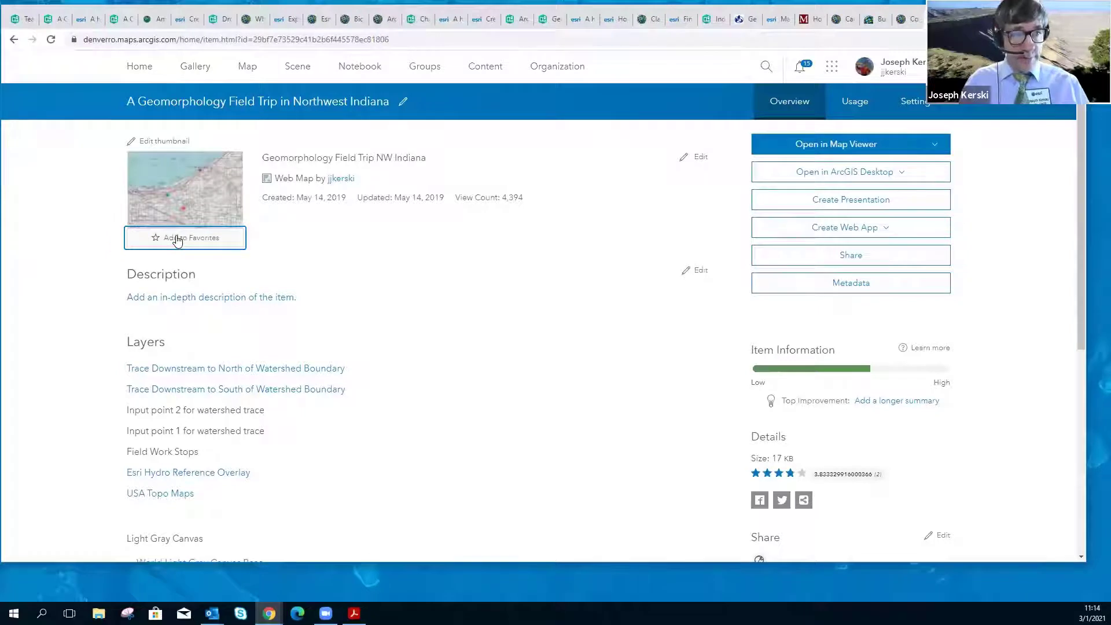
{"action": "left_click", "coordinate": [177, 239]}
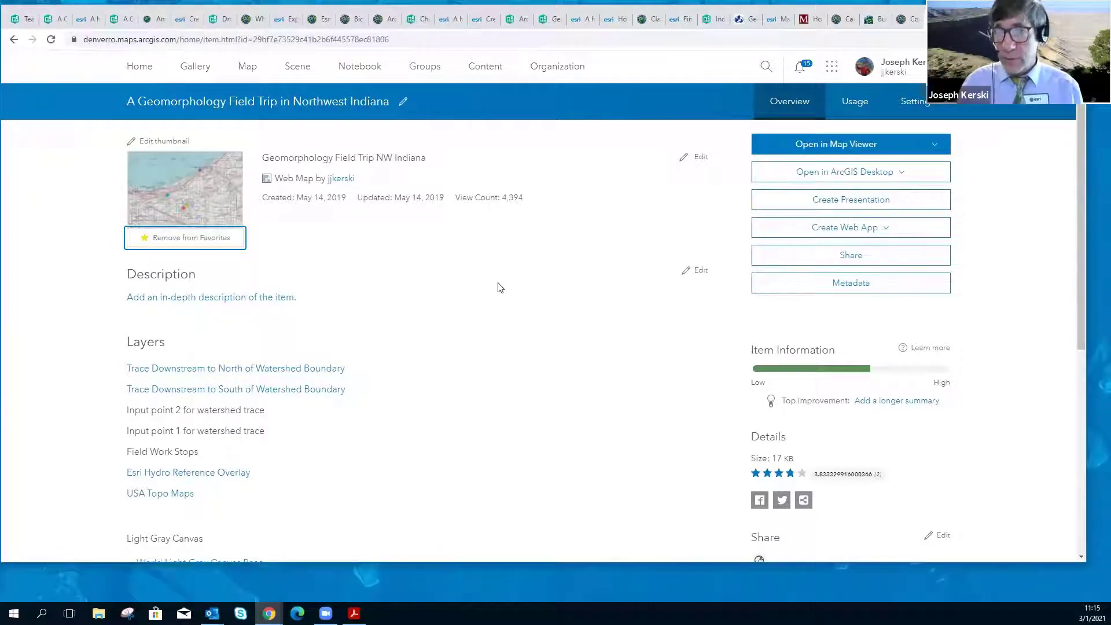
Return to the story draft and pan the embedded topographic map slightly to keep all four stops framed.
{"action": "left_click", "coordinate": [49, 19]}
{"action": "scroll", "coordinate": [601, 264], "scroll_direction": "down", "scroll_amount": 3}
{"action": "scroll", "coordinate": [597, 265], "scroll_direction": "up", "scroll_amount": 2}
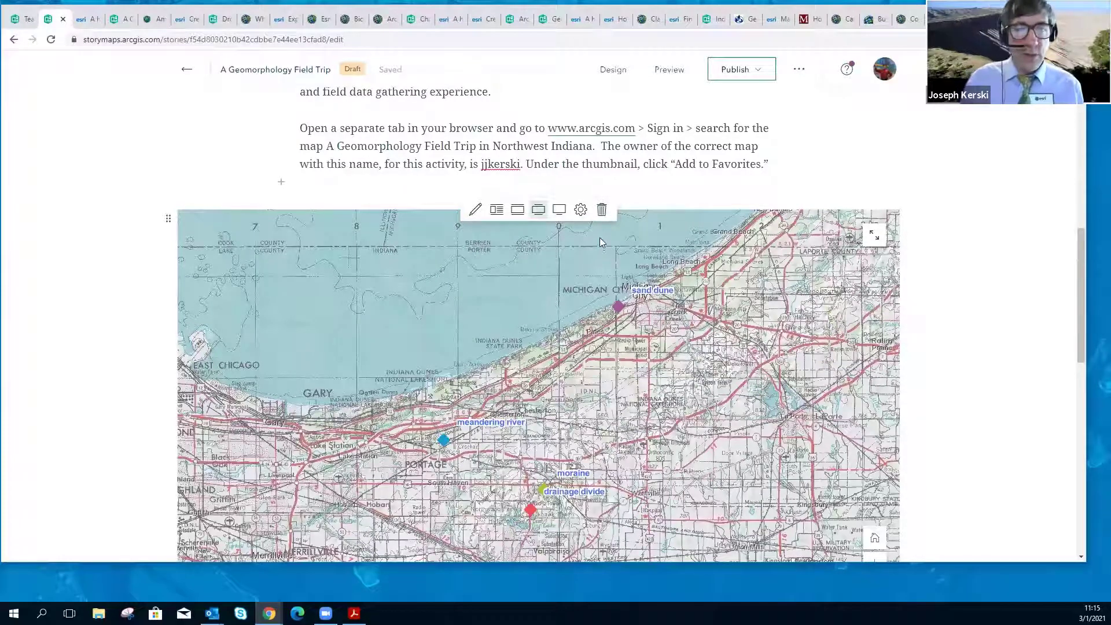
{"action": "scroll", "coordinate": [912, 227], "scroll_direction": "down", "scroll_amount": 2}
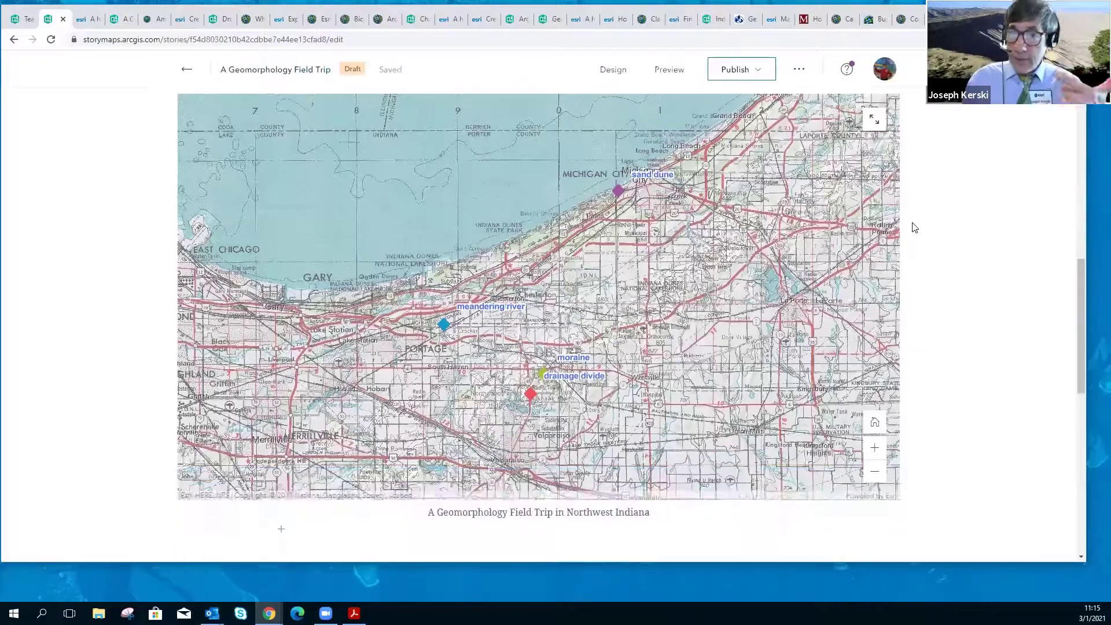
{"action": "scroll", "coordinate": [914, 227], "scroll_direction": "down", "scroll_amount": 1}
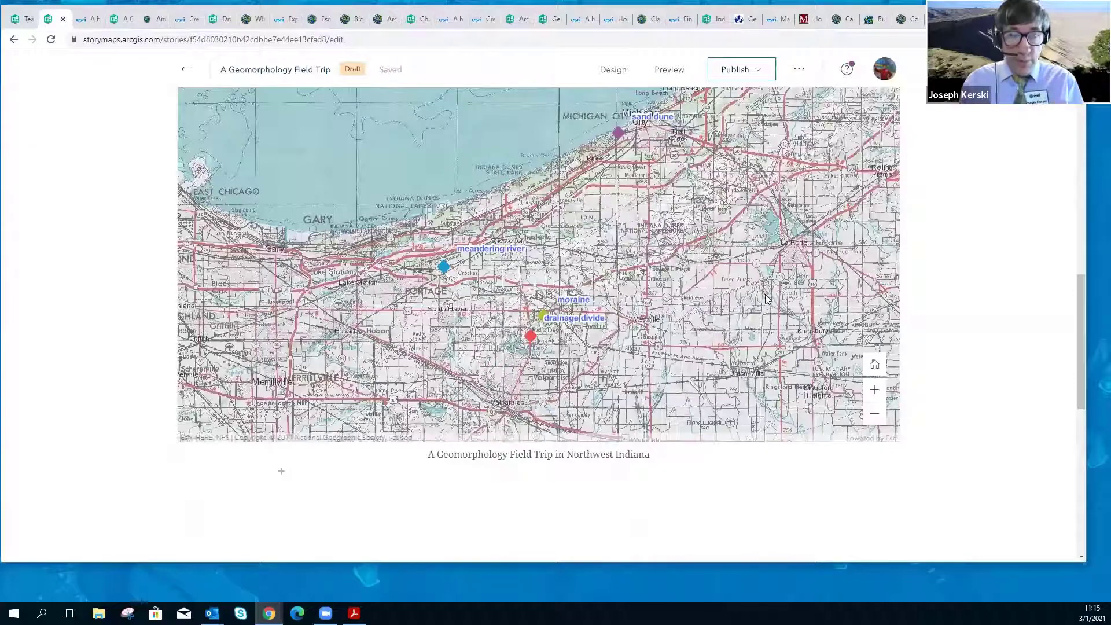
{"action": "mouse_move", "coordinate": [580, 309]}
{"action": "left_mouse_down"}
{"action": "mouse_move", "coordinate": [624, 284]}
{"action": "mouse_move", "coordinate": [618, 311]}
{"action": "mouse_move", "coordinate": [602, 324]}
{"action": "mouse_move", "coordinate": [596, 309]}
{"action": "left_mouse_up"}
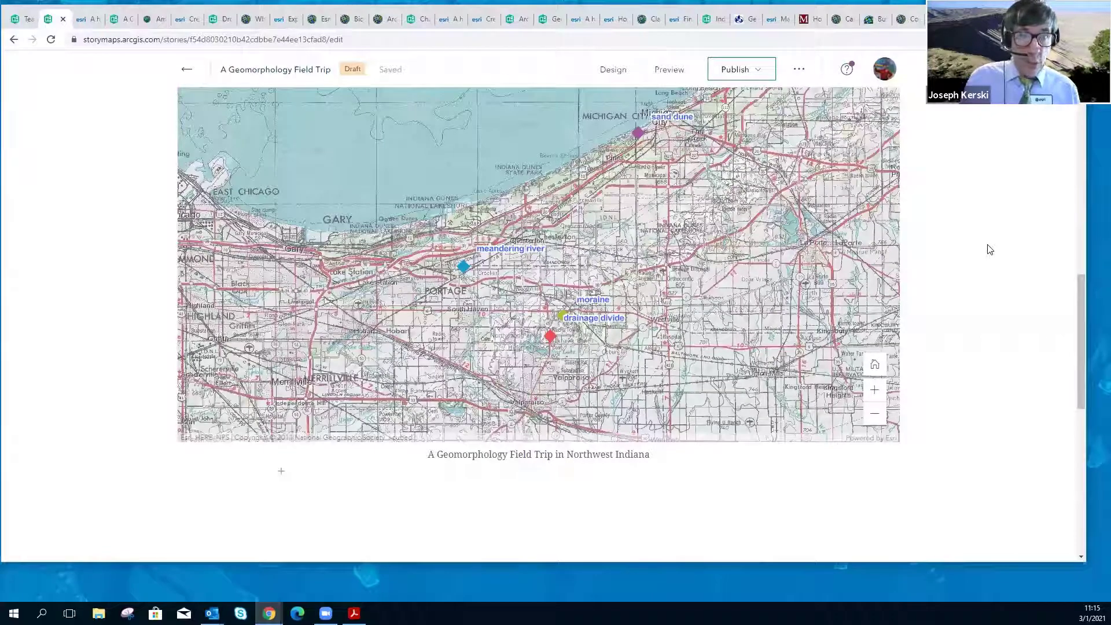
{"action": "scroll", "coordinate": [989, 249], "scroll_direction": "down", "scroll_amount": 1}
{"action": "scroll", "coordinate": [990, 249], "scroll_direction": "up", "scroll_amount": 1}
{"action": "scroll", "coordinate": [989, 249], "scroll_direction": "down", "scroll_amount": 3}
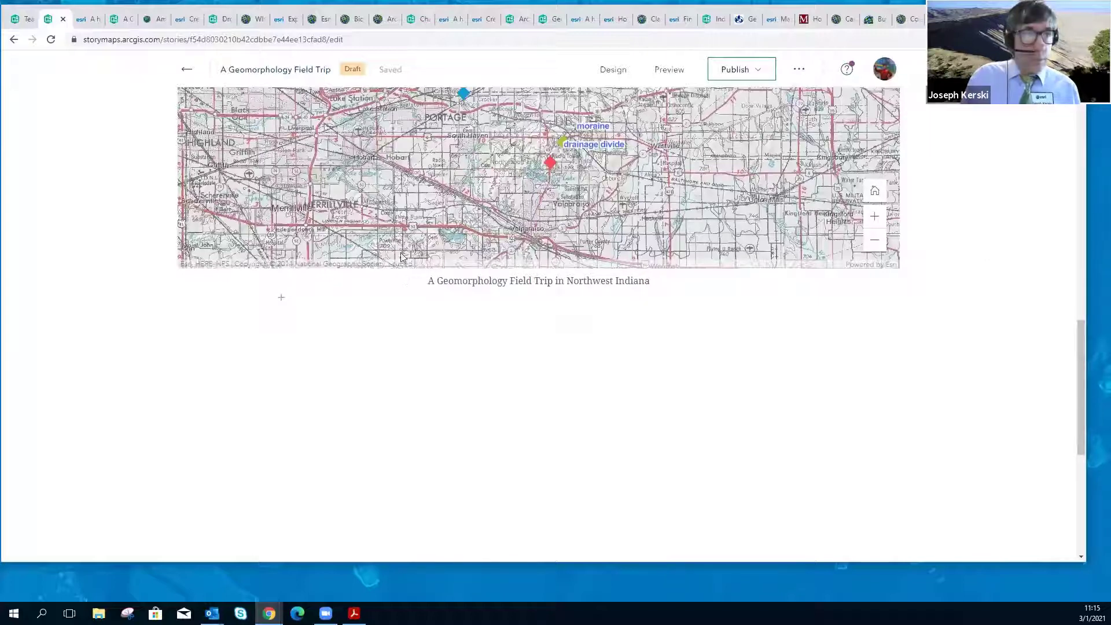
{"action": "left_click", "coordinate": [29, 22]}
{"action": "scroll", "coordinate": [674, 408], "scroll_direction": "down", "scroll_amount": 4}
{"action": "scroll", "coordinate": [674, 408], "scroll_direction": "down", "scroll_amount": 11}
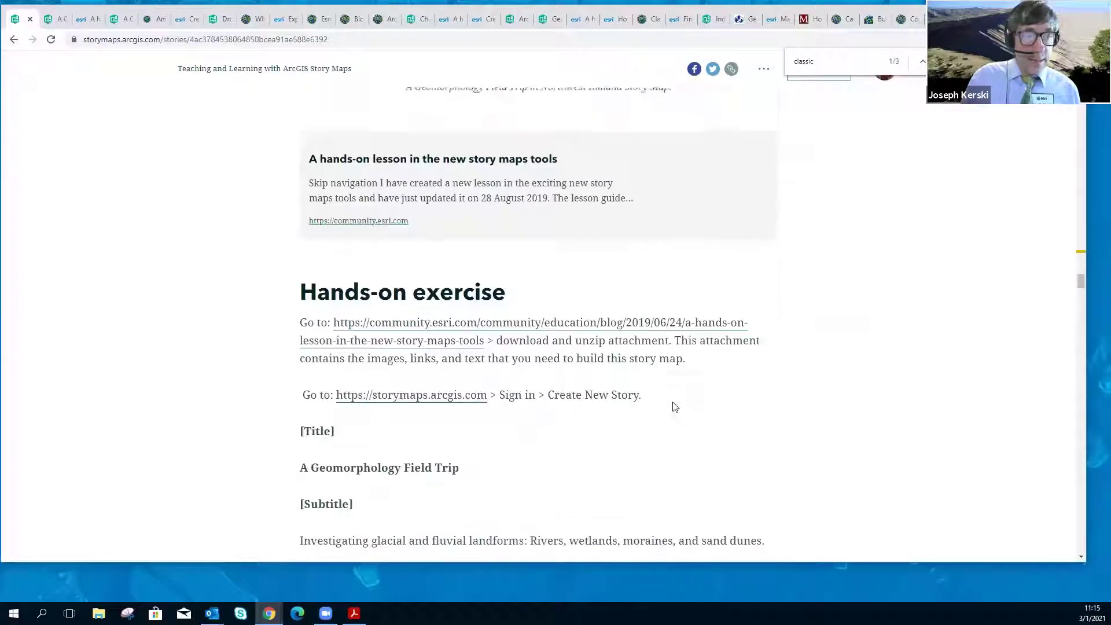
{"action": "scroll", "coordinate": [585, 336], "scroll_direction": "down", "scroll_amount": 9}
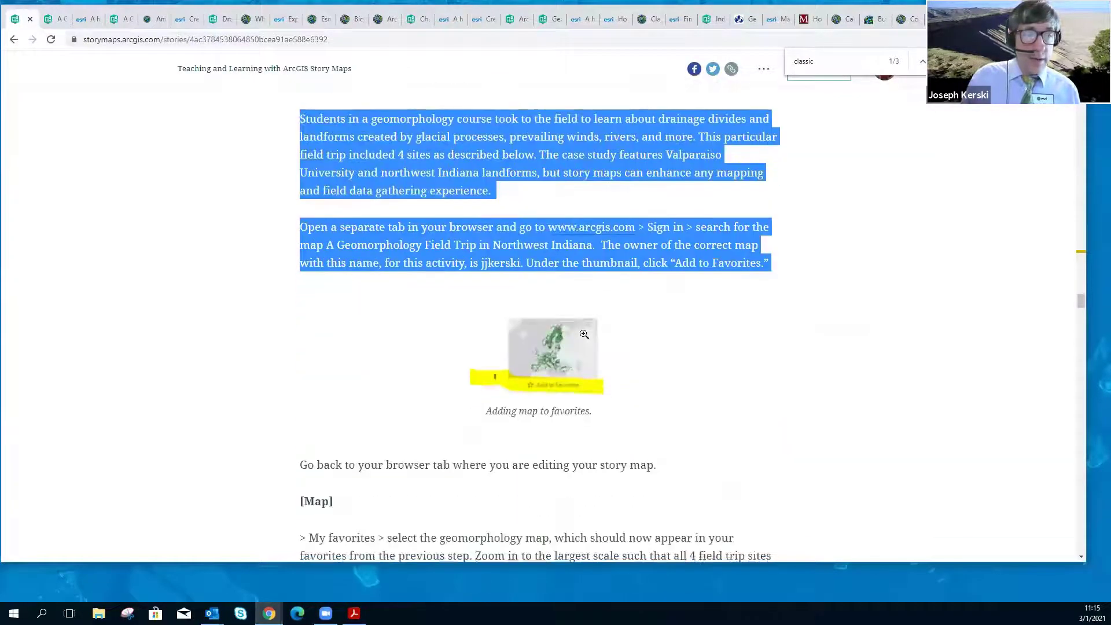
{"action": "scroll", "coordinate": [585, 337], "scroll_direction": "down", "scroll_amount": 1}
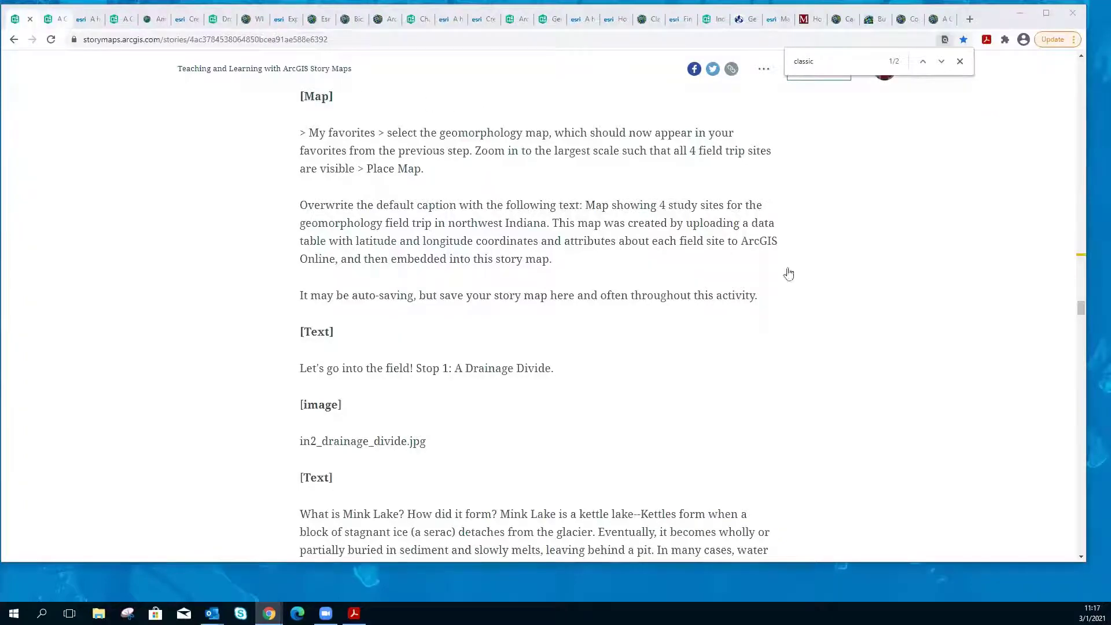
{"action": "key", "text": "ctrl+Tab"}
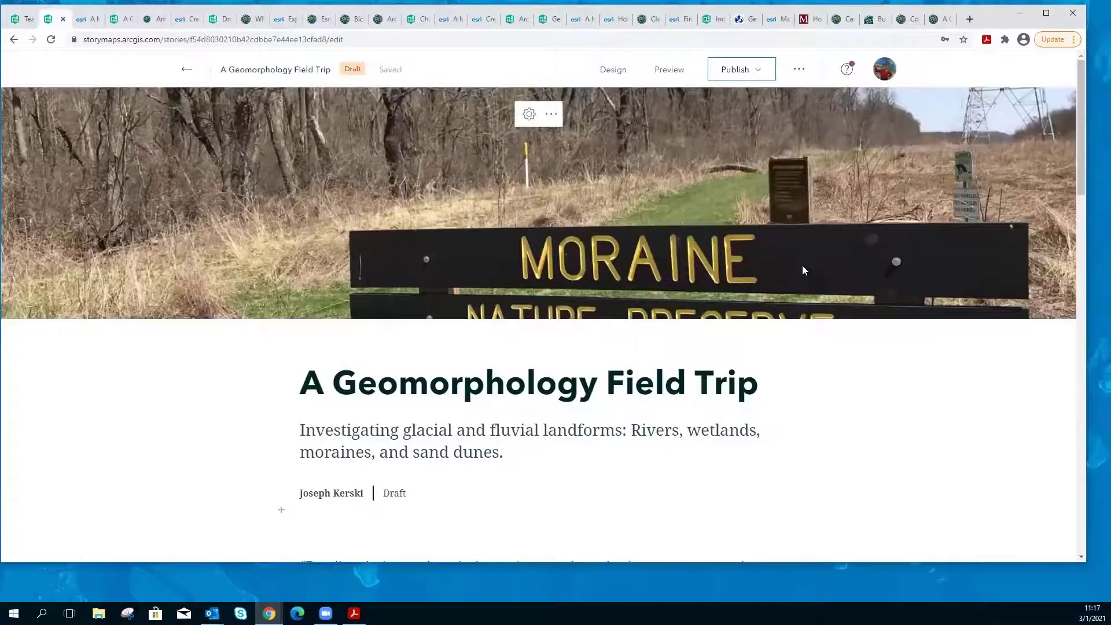
Below the first map's caption, open the green + block menu with Map highlighted.
{"action": "scroll", "coordinate": [802, 267], "scroll_direction": "down", "scroll_amount": 10}
{"action": "scroll", "coordinate": [777, 265], "scroll_direction": "down", "scroll_amount": 8}
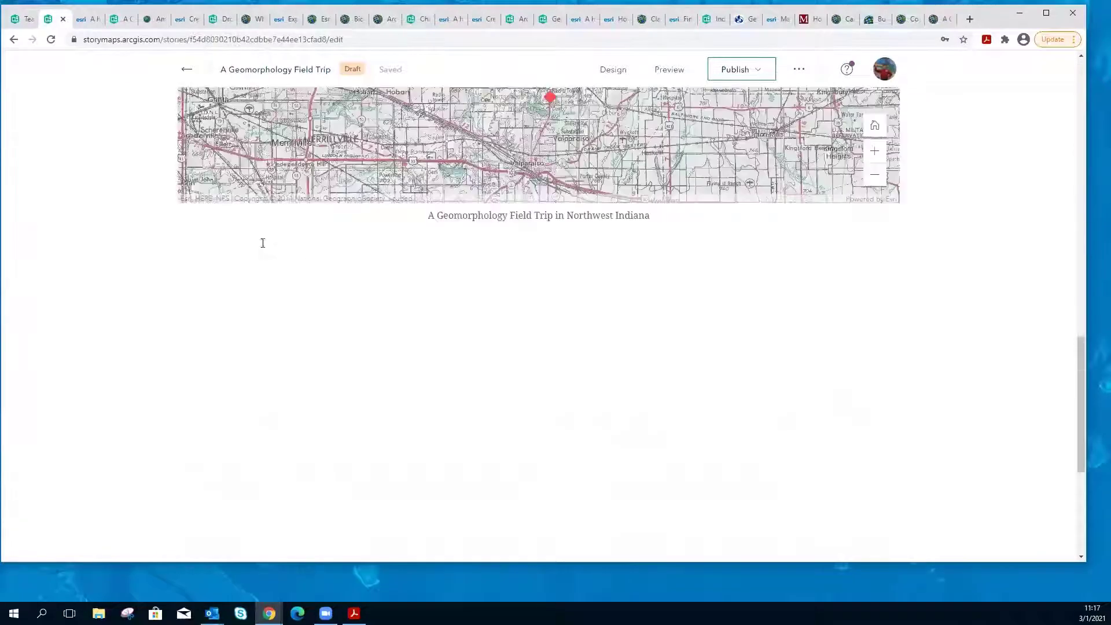
{"action": "left_click", "coordinate": [281, 240]}
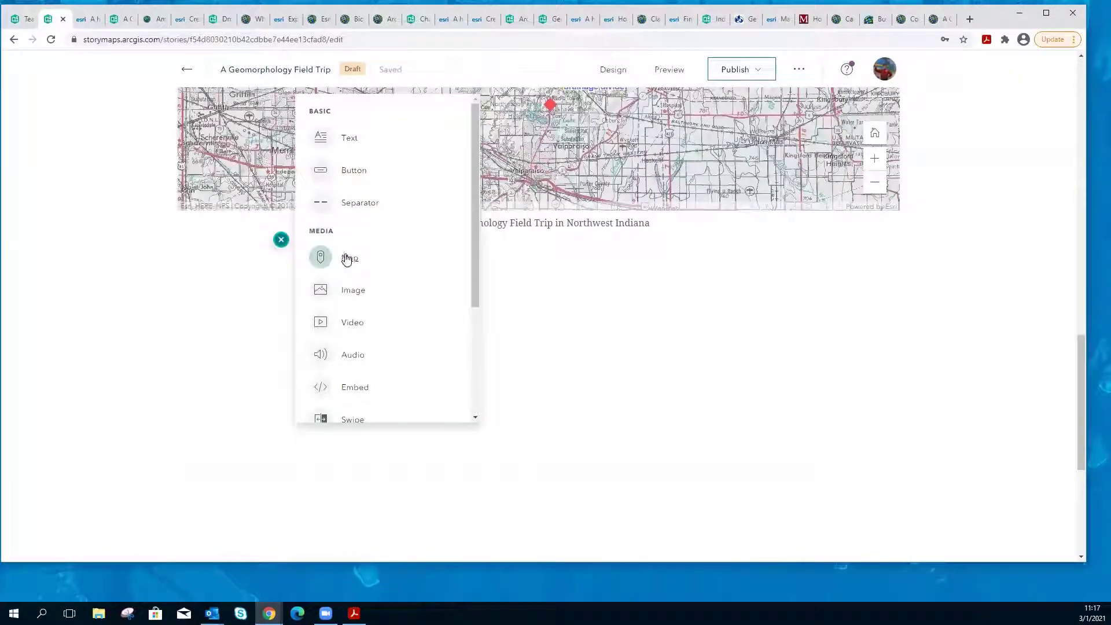
{"action": "mouse_move", "coordinate": [347, 256]}
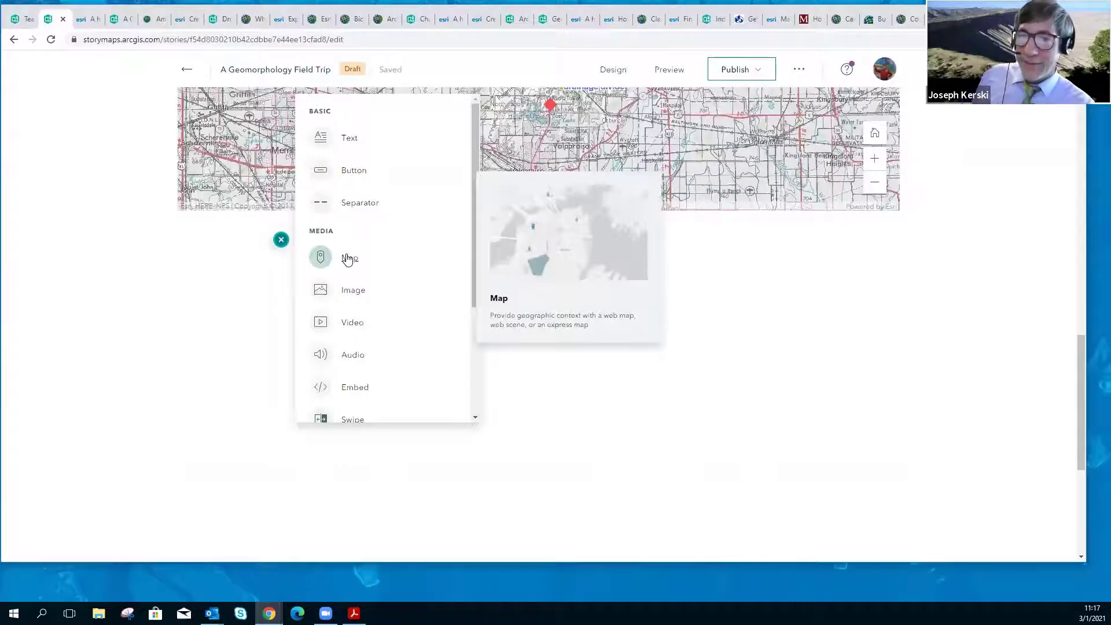
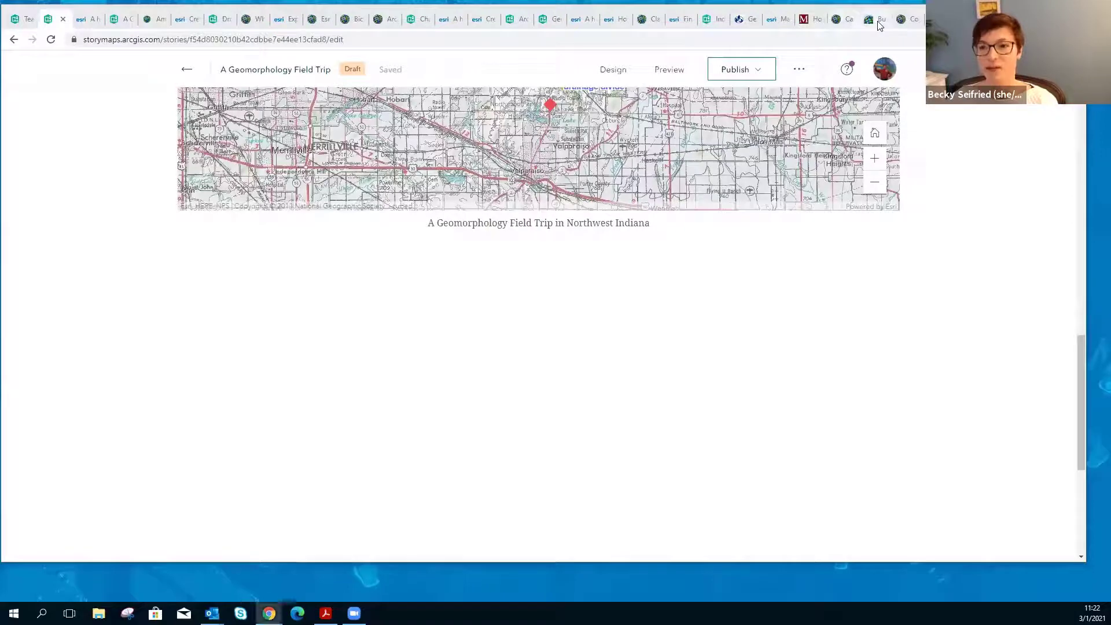
Switch to the Business Analyst browser tab showing the Riverside map.
{"action": "left_click", "coordinate": [876, 20]}
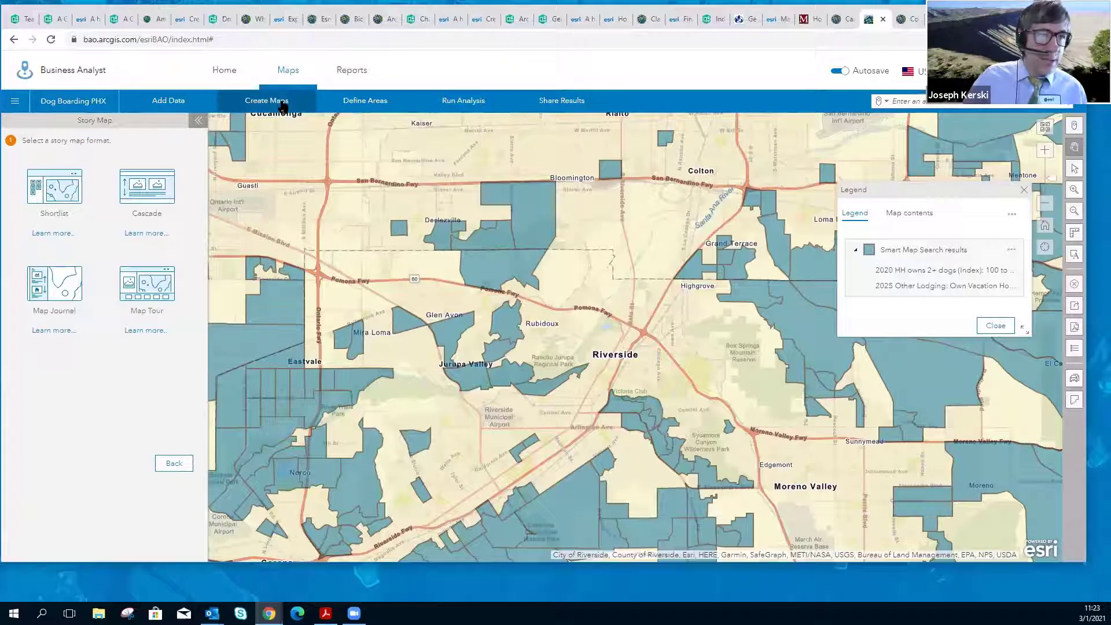
Start a new color-coded map and search its variables for 'pets'.
{"action": "left_click", "coordinate": [281, 104]}
{"action": "left_click", "coordinate": [307, 180]}
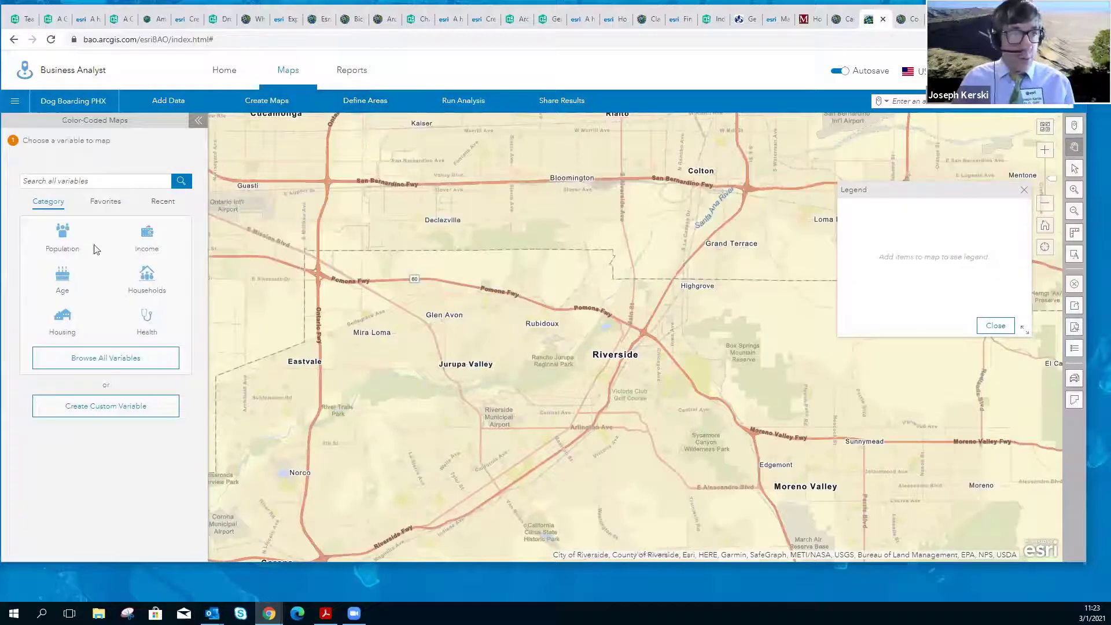
{"action": "left_click", "coordinate": [81, 182]}
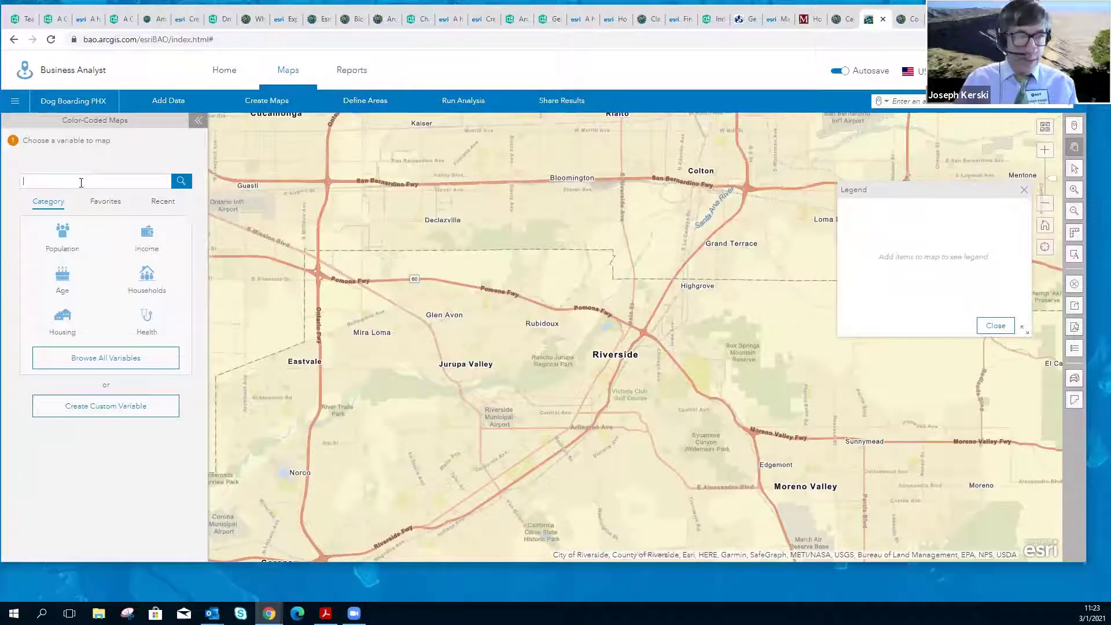
{"action": "type", "text": "pets"}
{"action": "key", "text": "Return"}
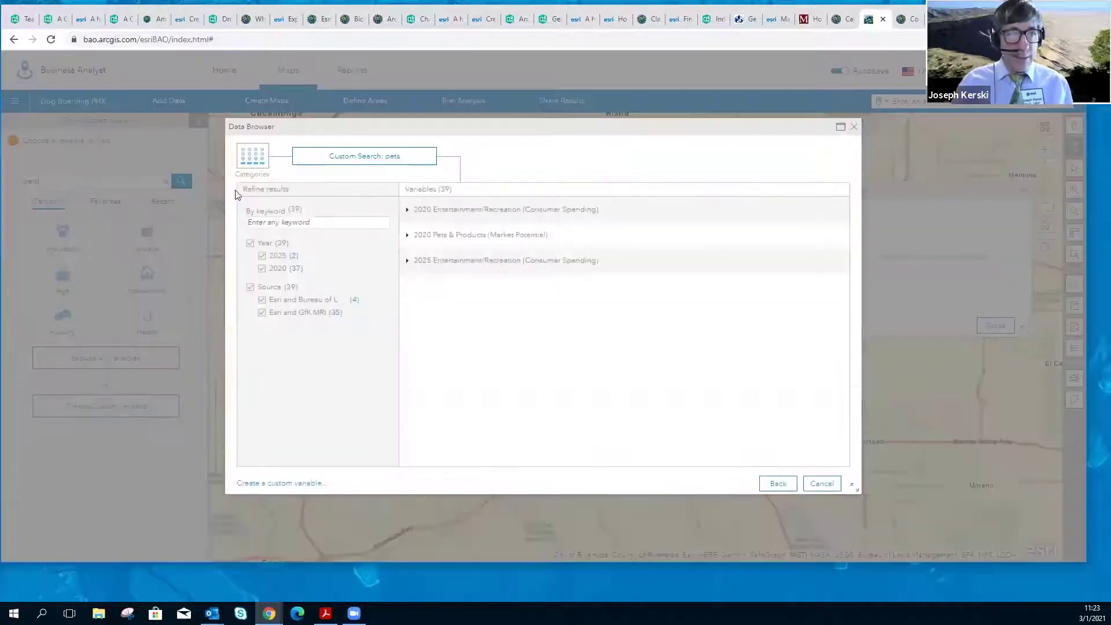
Open the Data Browser and search it for 'pets'.
{"action": "left_click", "coordinate": [253, 158]}
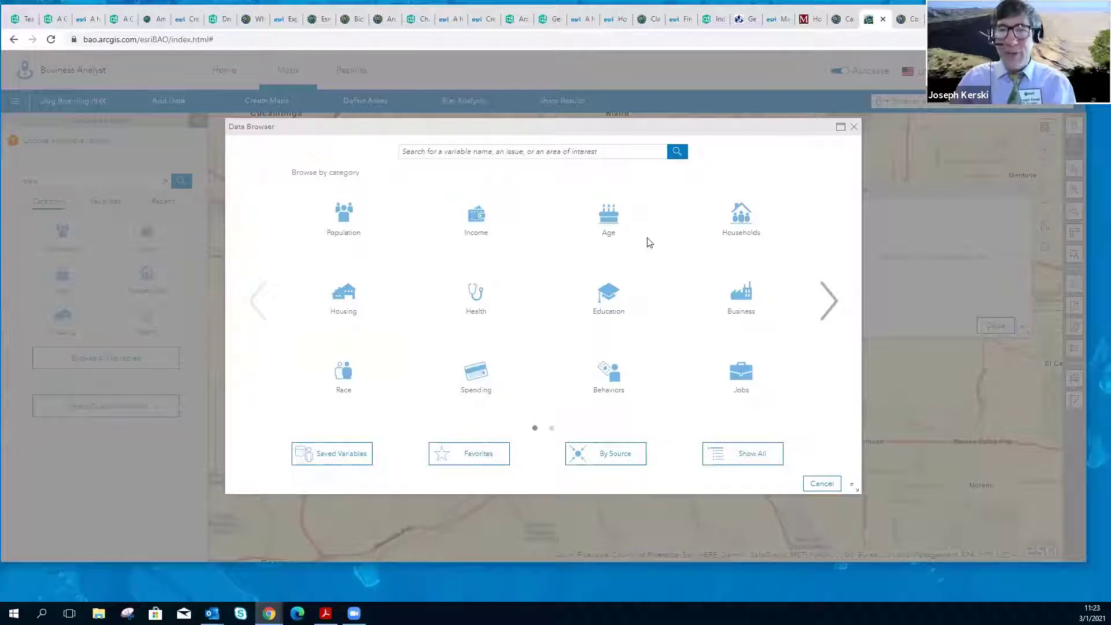
{"action": "left_click", "coordinate": [565, 161]}
{"action": "type", "text": "pets"}
{"action": "key", "text": "Return"}
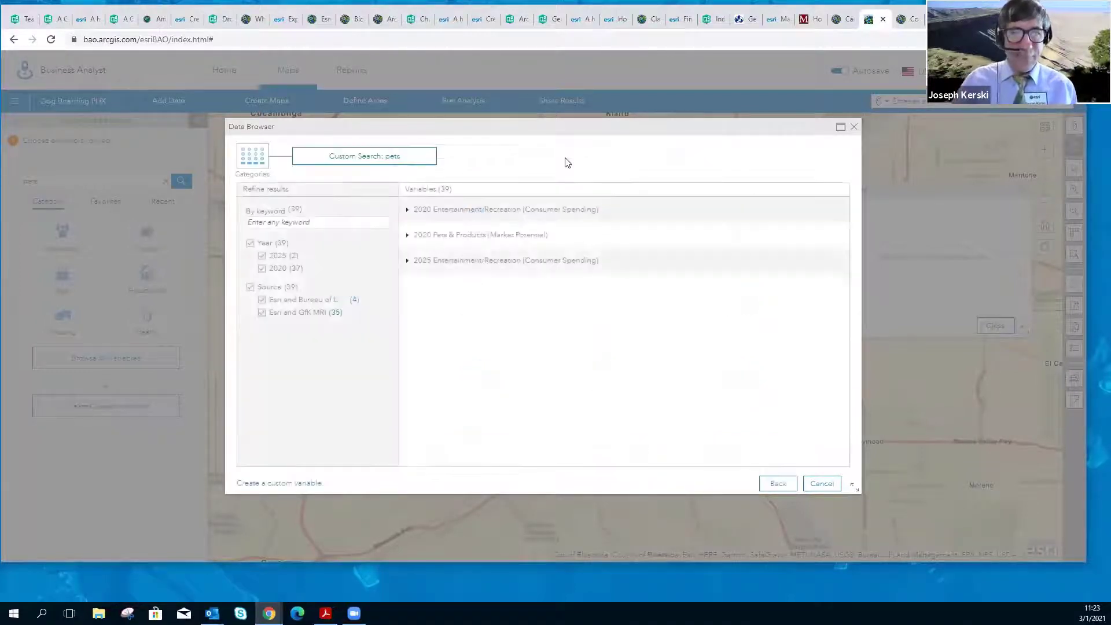
Expand the 2020 Entertainment/Recreation, 2020 Pets & Products and 2025 groups, then close without choosing.
{"action": "left_click", "coordinate": [407, 215]}
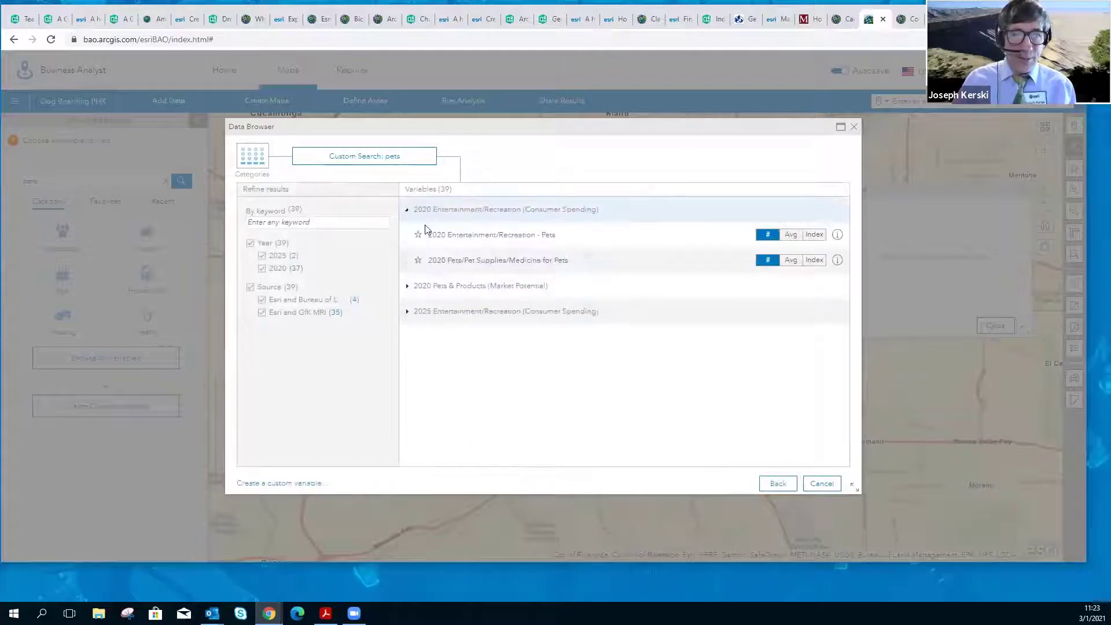
{"action": "left_click", "coordinate": [408, 285]}
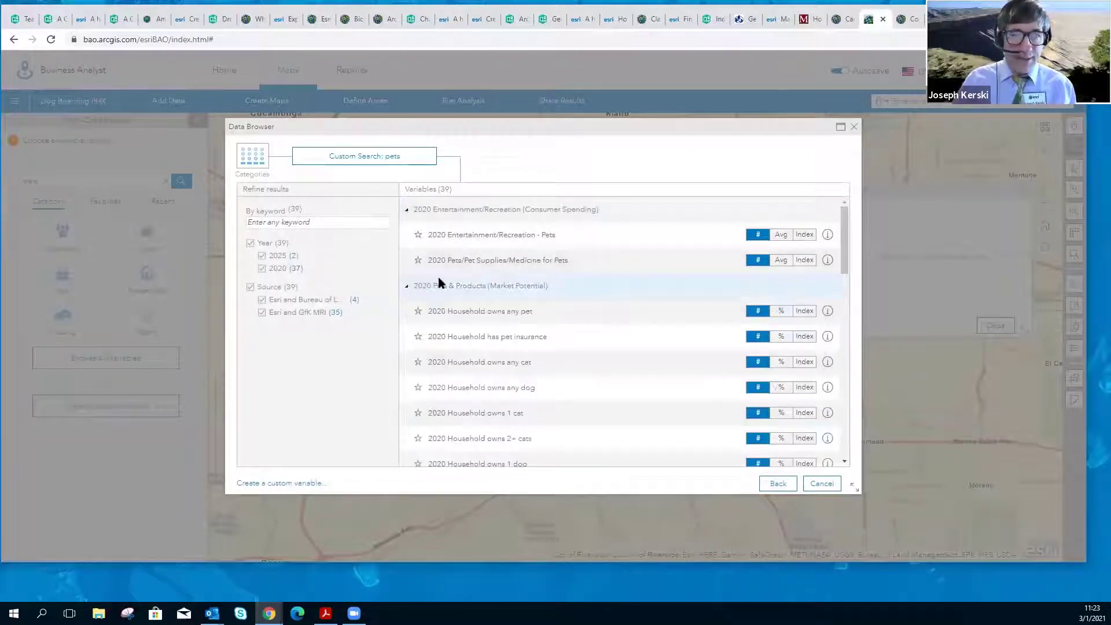
{"action": "scroll", "coordinate": [438, 277], "scroll_direction": "down", "scroll_amount": 3}
{"action": "scroll", "coordinate": [439, 277], "scroll_direction": "down", "scroll_amount": 1}
{"action": "scroll", "coordinate": [439, 276], "scroll_direction": "down", "scroll_amount": 8}
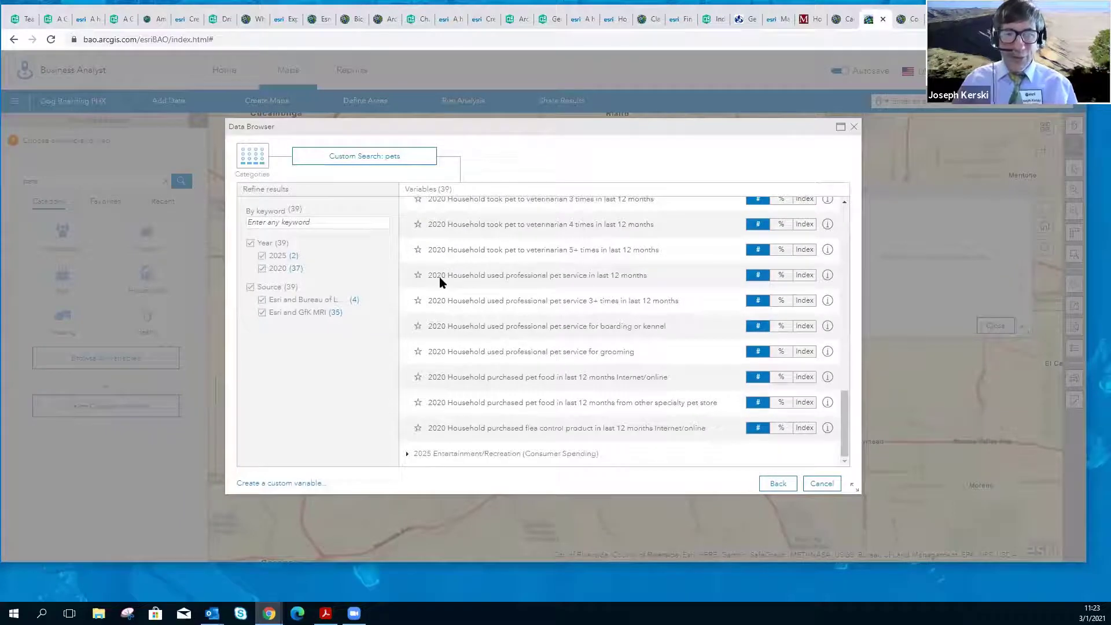
{"action": "left_click", "coordinate": [407, 454]}
{"action": "scroll", "coordinate": [496, 366], "scroll_direction": "down", "scroll_amount": 1}
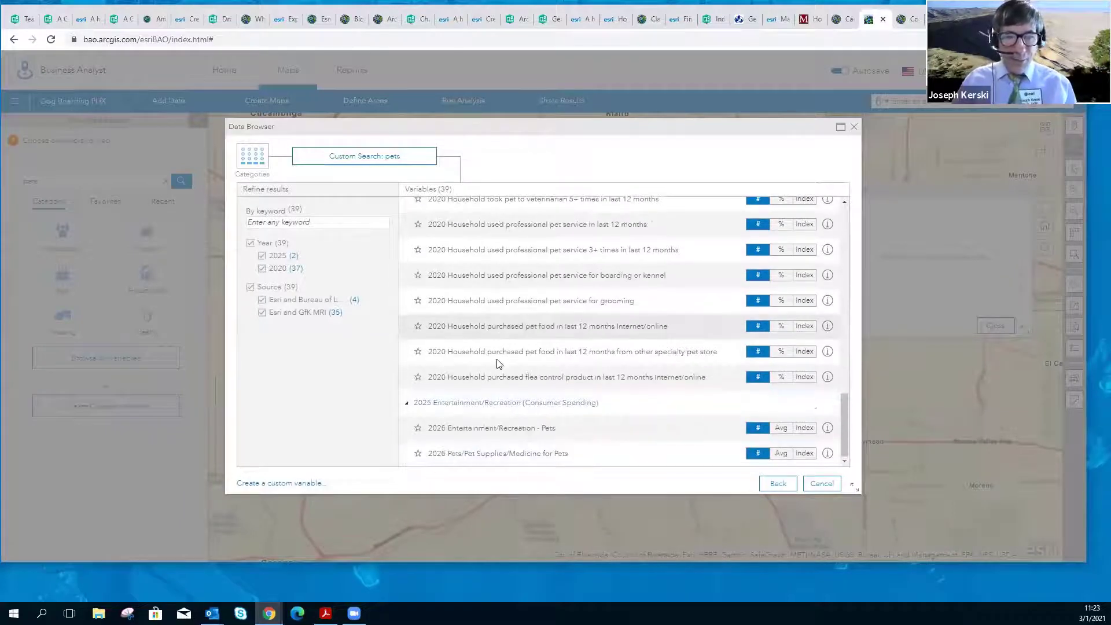
{"action": "scroll", "coordinate": [496, 322], "scroll_direction": "up", "scroll_amount": 15}
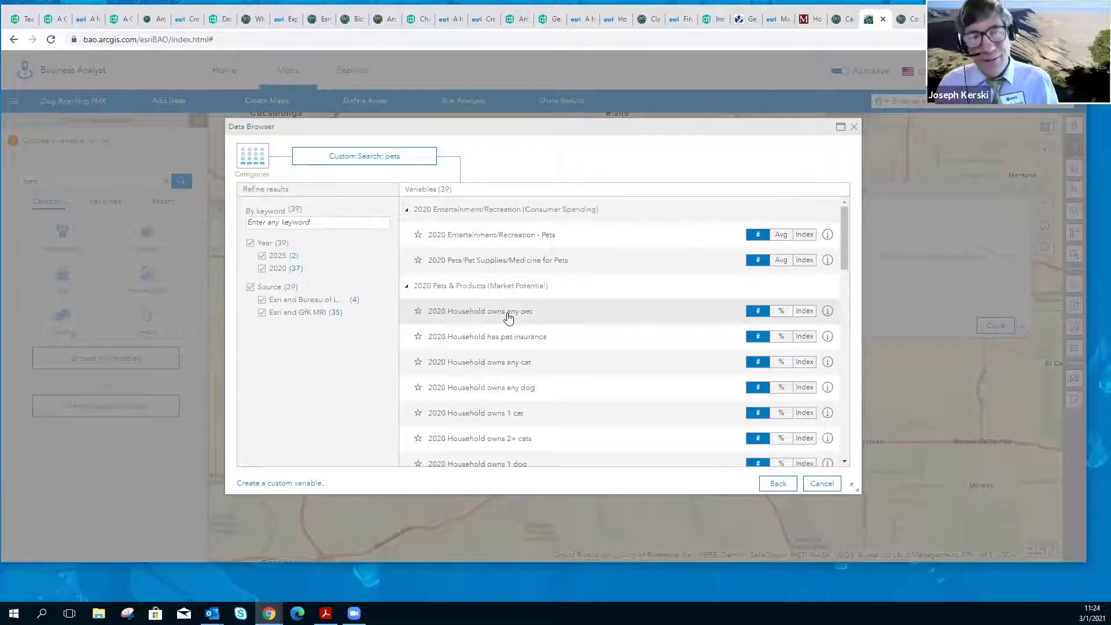
{"action": "left_click", "coordinate": [854, 128]}
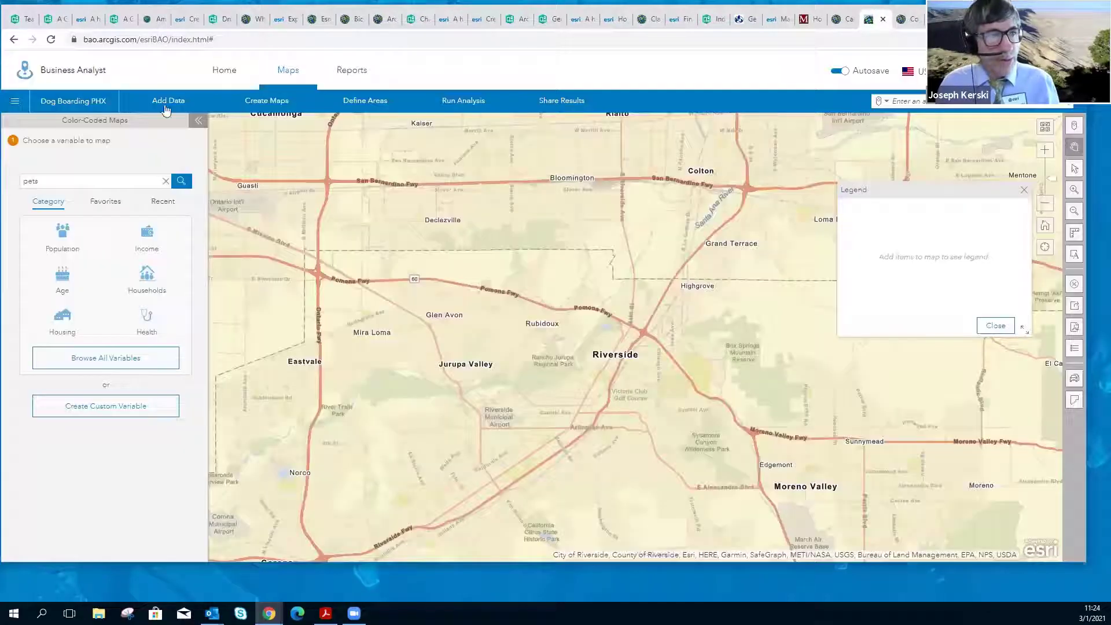
Return to the geomorphology field trip draft and open the add-block menu below the map caption.
{"action": "left_click", "coordinate": [51, 22]}
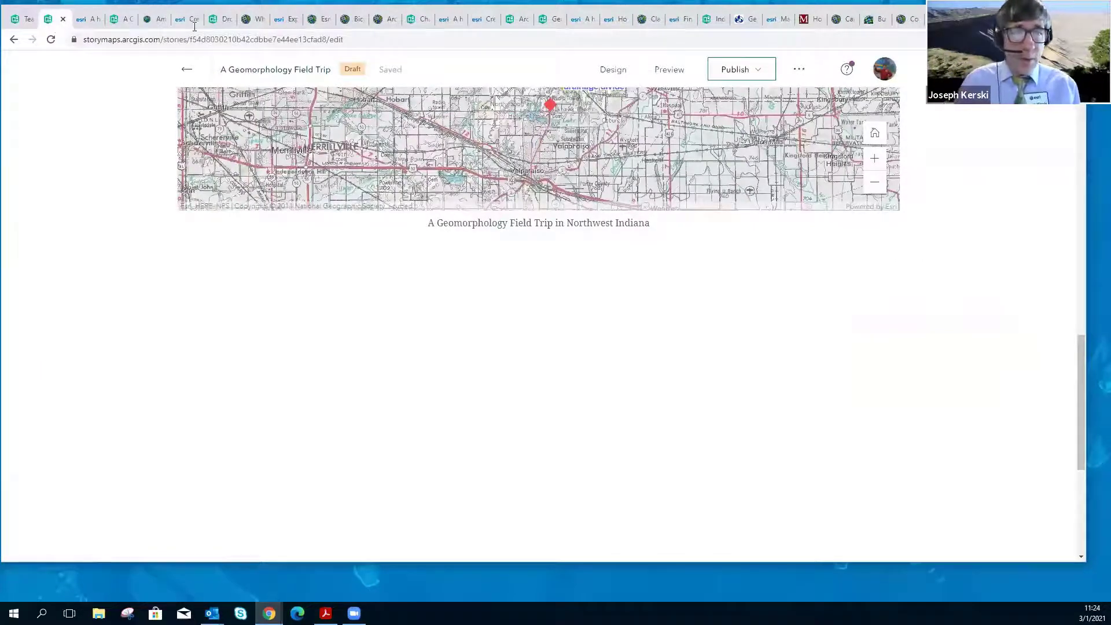
{"action": "scroll", "coordinate": [717, 353], "scroll_direction": "up", "scroll_amount": 3}
{"action": "scroll", "coordinate": [713, 354], "scroll_direction": "up", "scroll_amount": 2}
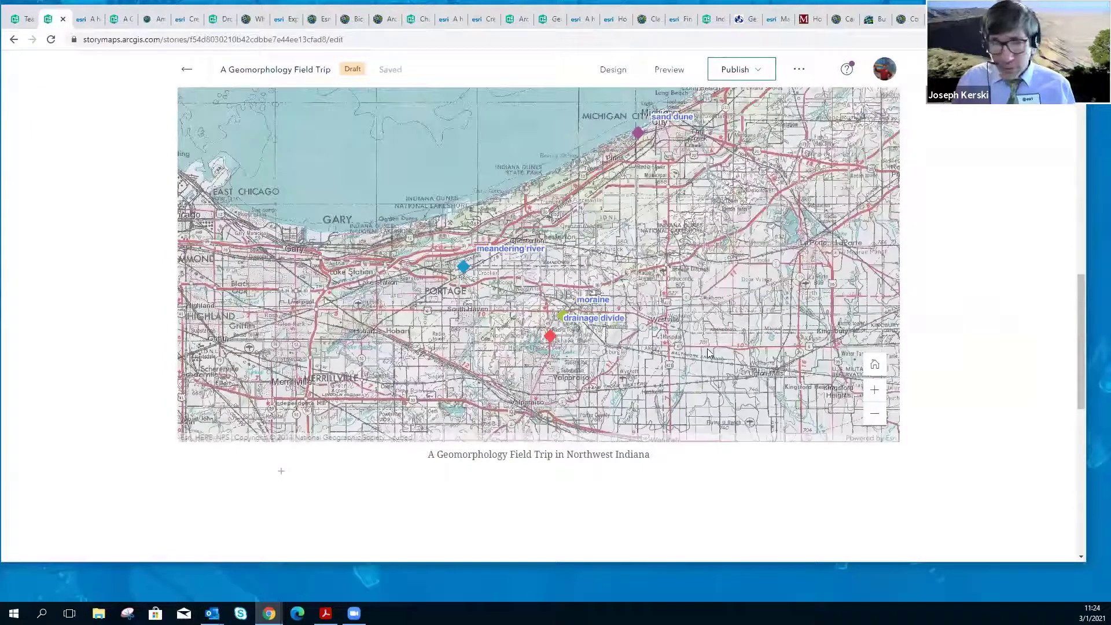
{"action": "scroll", "coordinate": [707, 347], "scroll_direction": "down", "scroll_amount": 1}
{"action": "scroll", "coordinate": [706, 346], "scroll_direction": "up", "scroll_amount": 2}
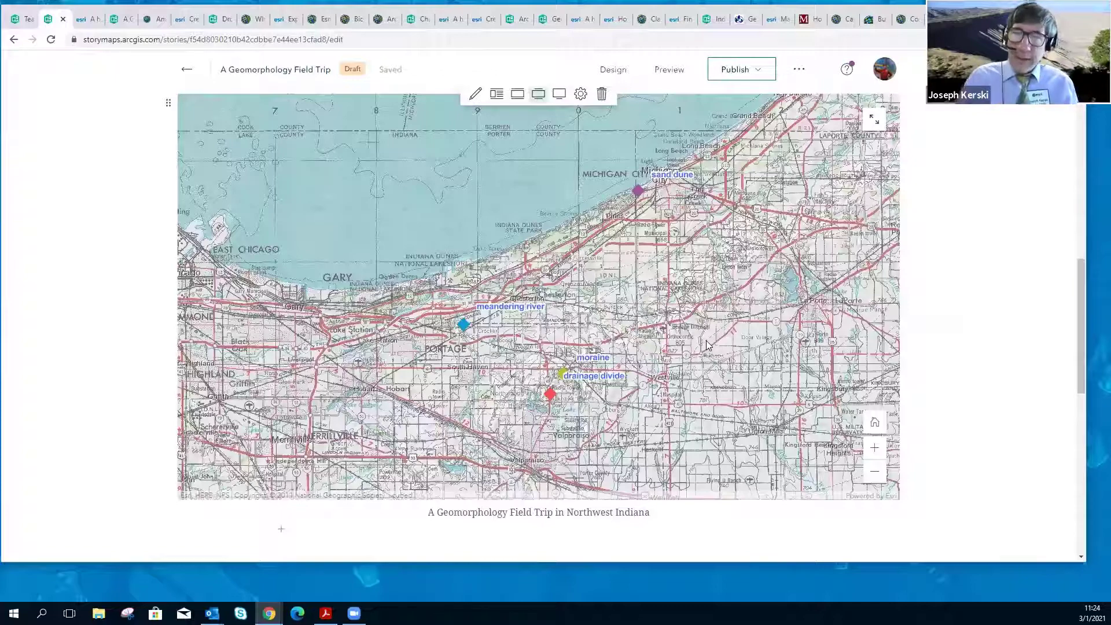
{"action": "scroll", "coordinate": [705, 345], "scroll_direction": "up", "scroll_amount": 4}
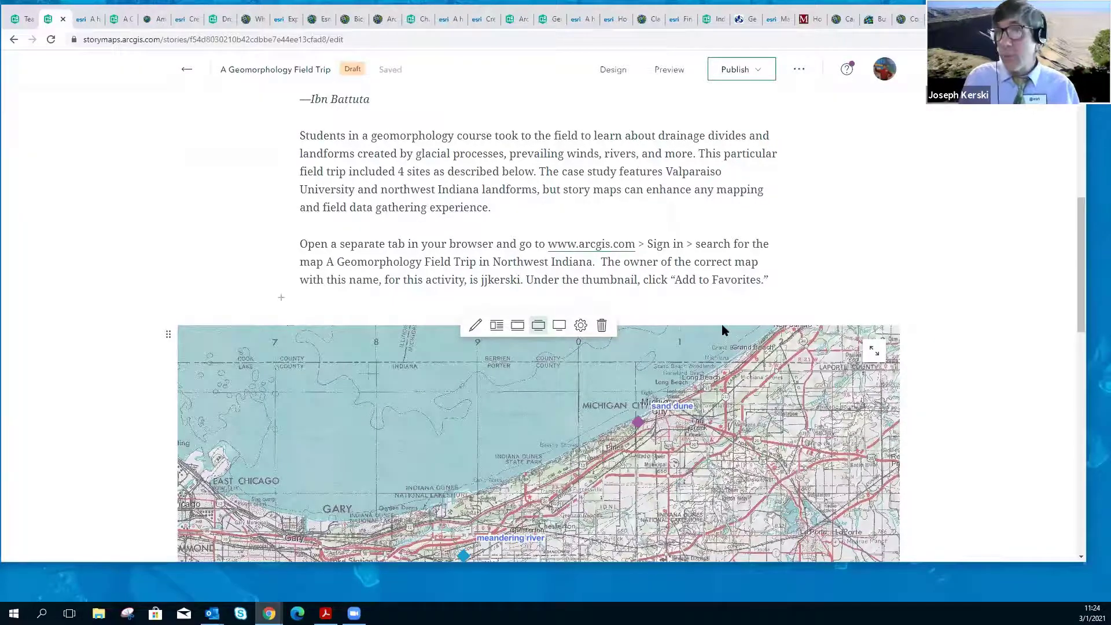
{"action": "scroll", "coordinate": [719, 323], "scroll_direction": "down", "scroll_amount": 2}
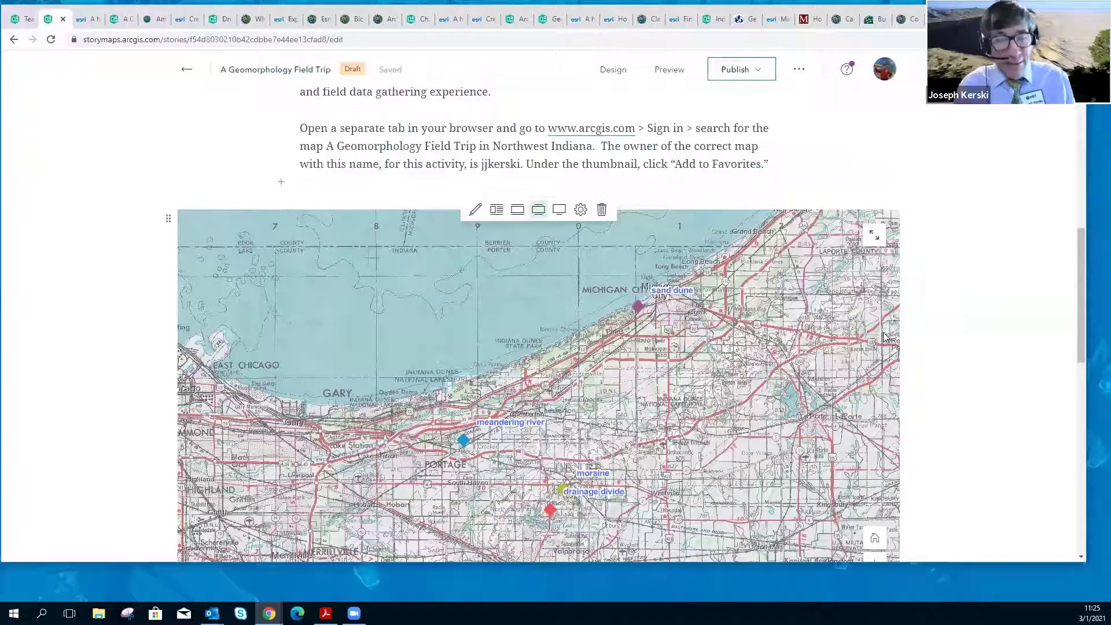
{"action": "scroll", "coordinate": [885, 341], "scroll_direction": "down", "scroll_amount": 1}
{"action": "scroll", "coordinate": [885, 338], "scroll_direction": "down", "scroll_amount": 5}
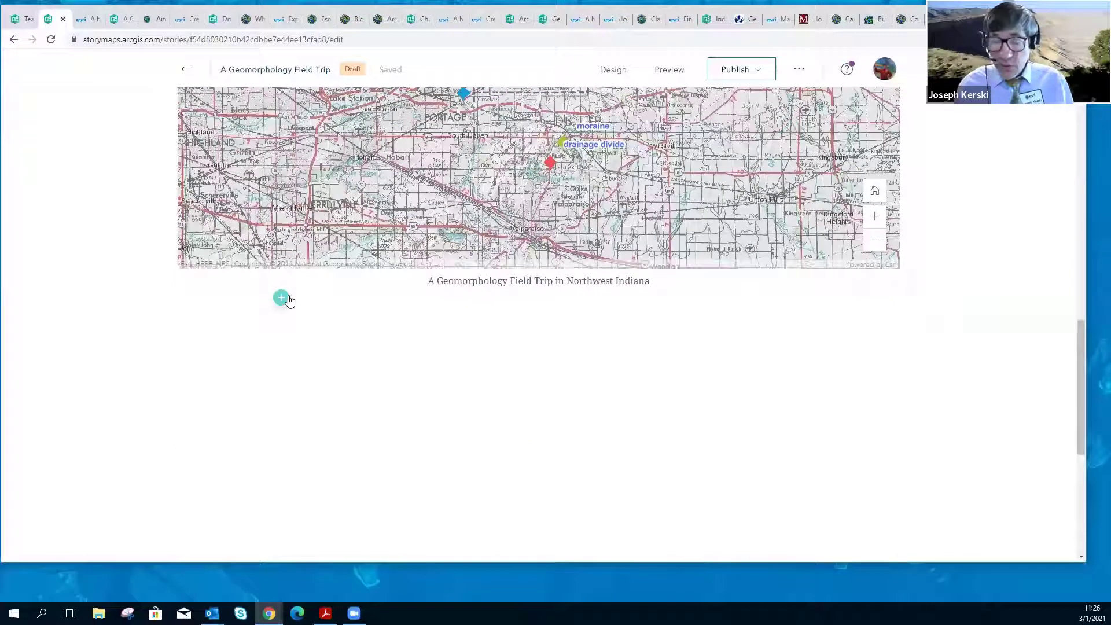
{"action": "left_click", "coordinate": [281, 298]}
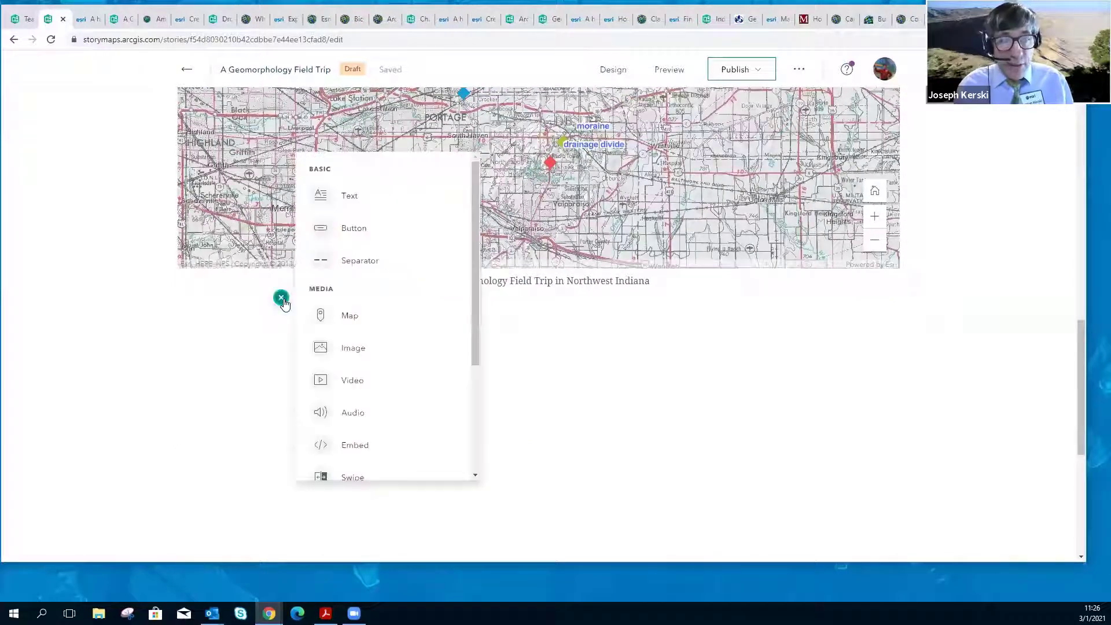
Add a Map block and search My Maps for 'field' to find the field trip web map.
{"action": "left_click", "coordinate": [348, 316]}
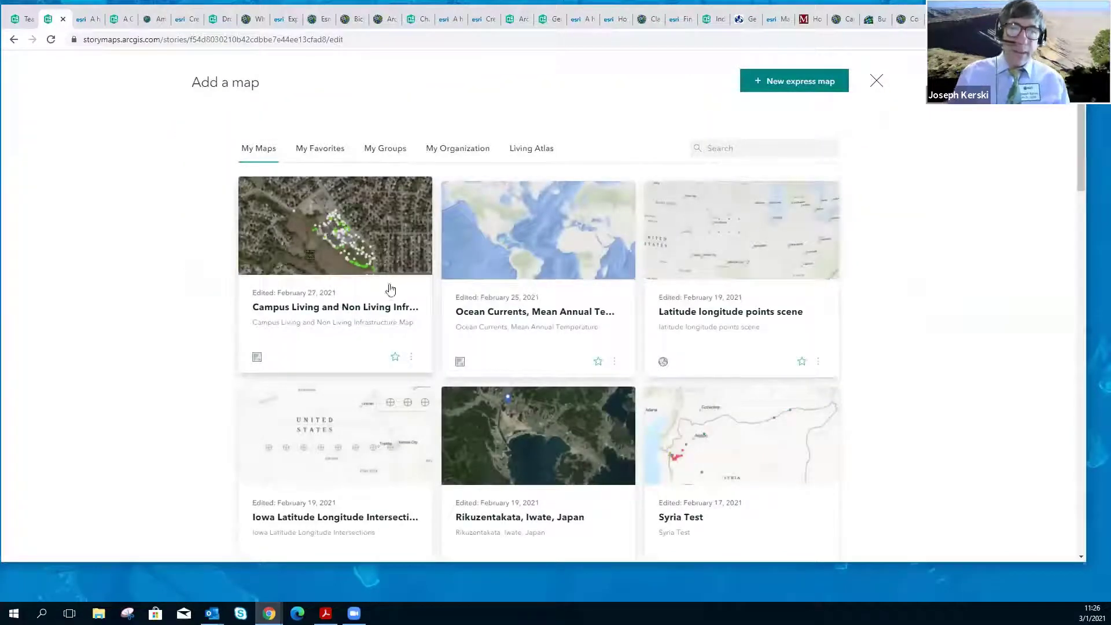
{"action": "left_click", "coordinate": [765, 148]}
{"action": "type", "text": "gei"}
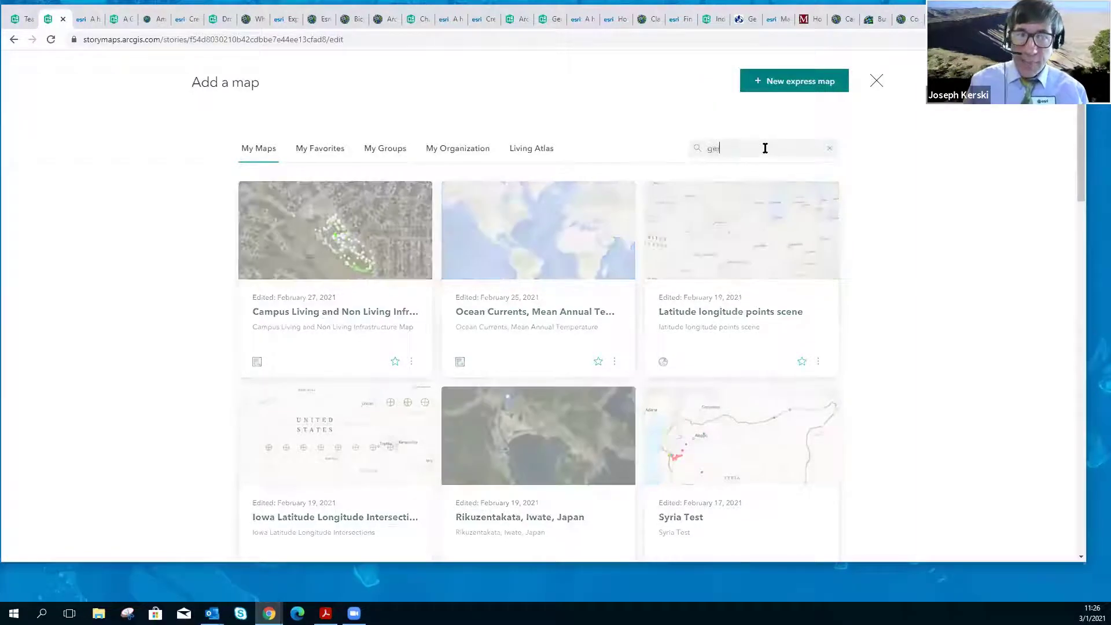
{"action": "key", "text": "BackSpace"}
{"action": "key", "text": "BackSpace"}
{"action": "key", "text": "BackSpace"}
{"action": "type", "text": "lield"}
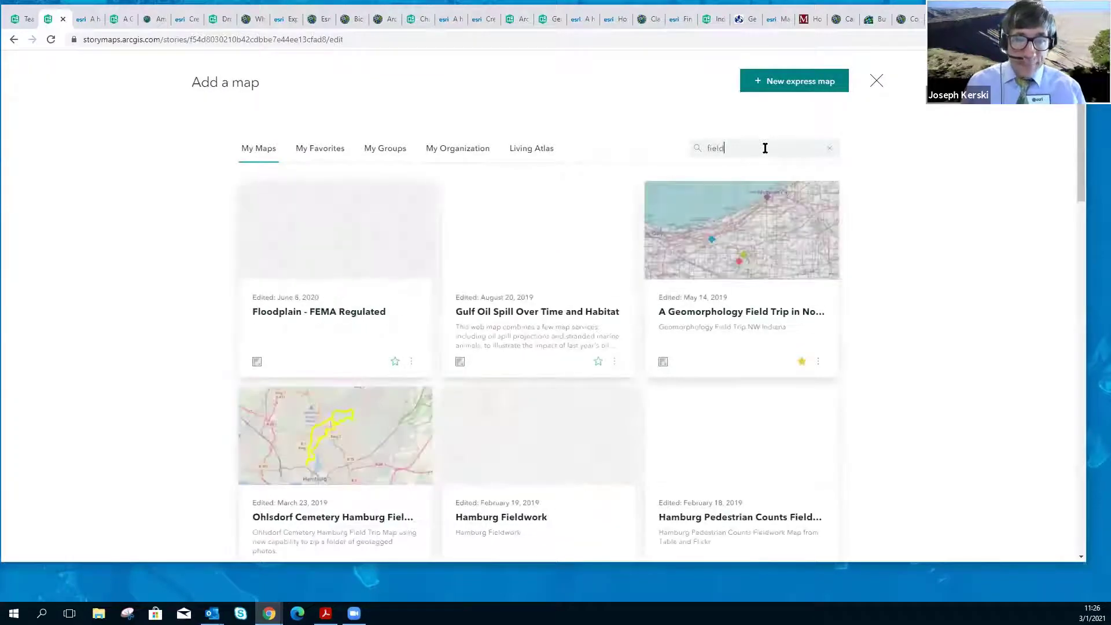
Pick the field trip web map, hide USA Topo Maps, and show Hydro overlay, input points and southern trace.
{"action": "left_click", "coordinate": [789, 237]}
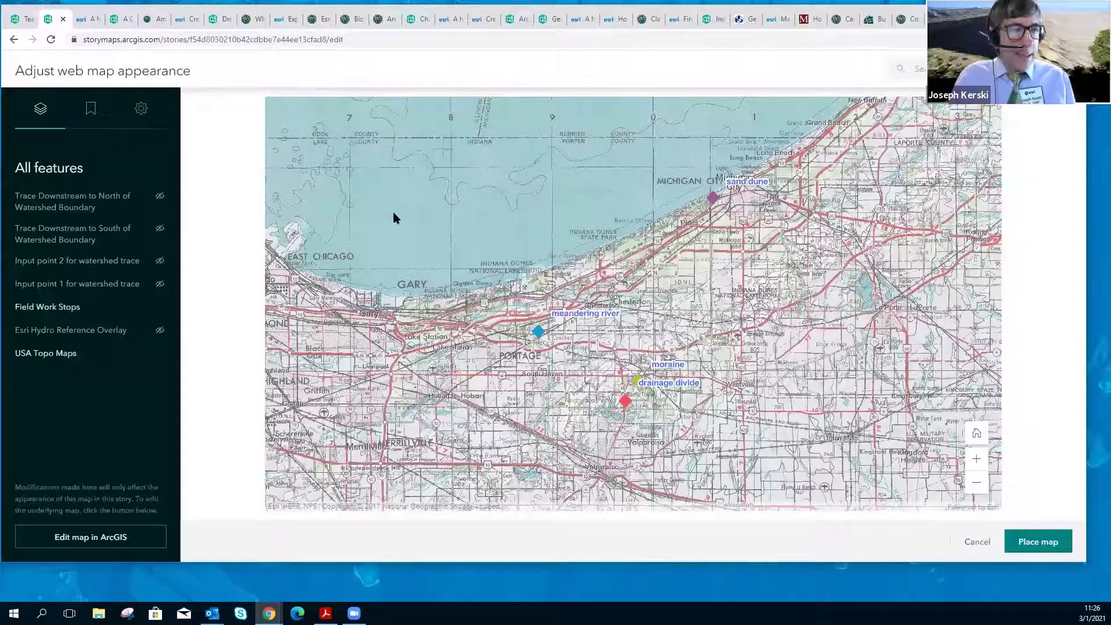
{"action": "mouse_move", "coordinate": [117, 314]}
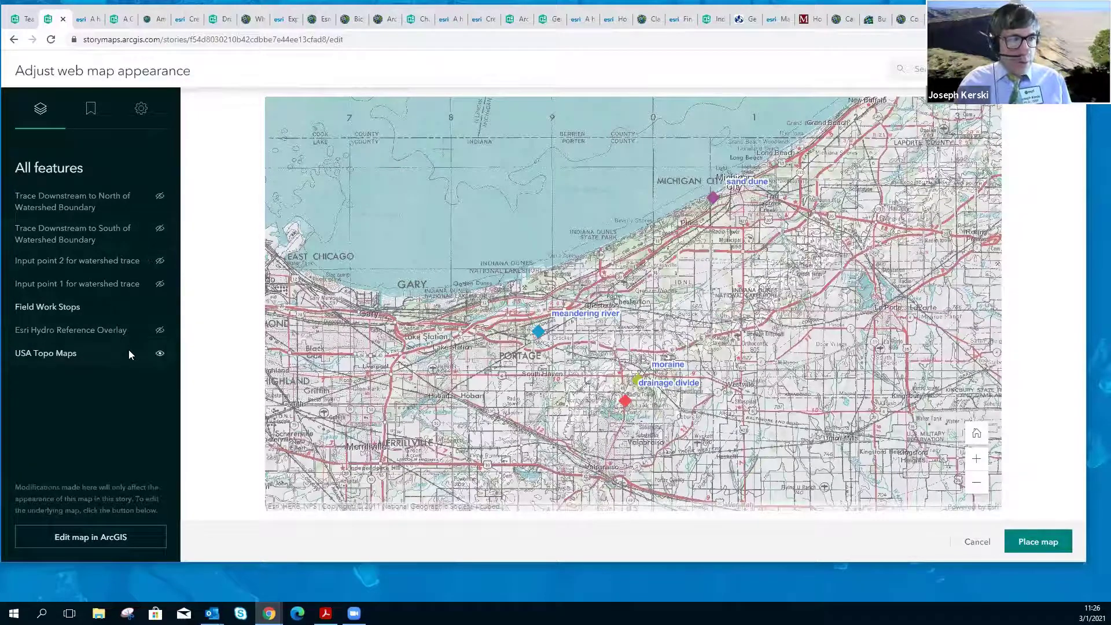
{"action": "left_click", "coordinate": [160, 355]}
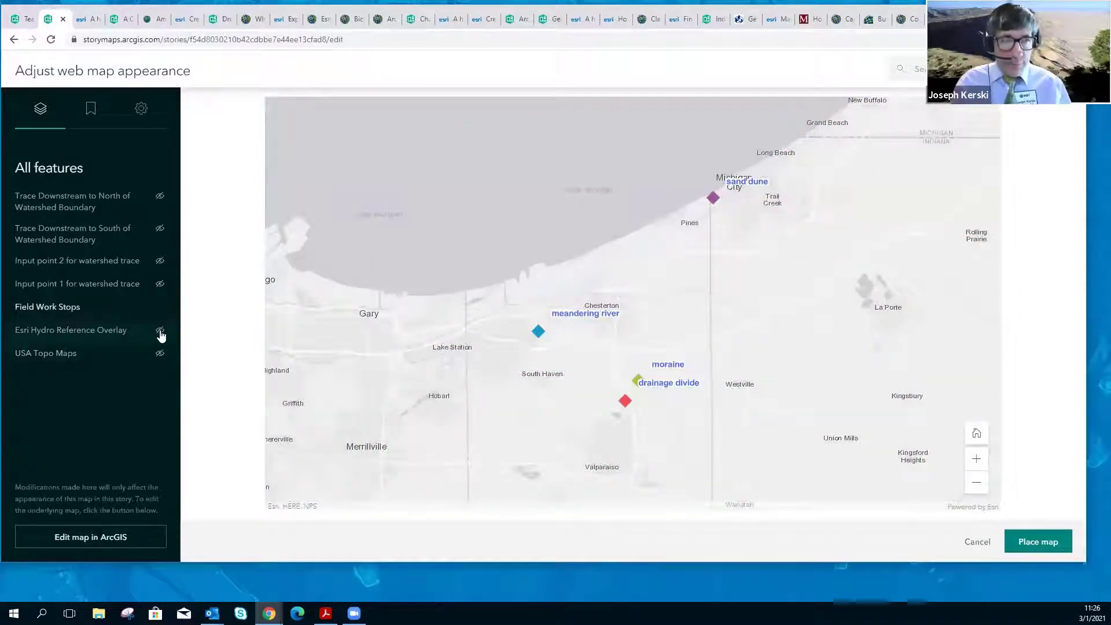
{"action": "left_click", "coordinate": [160, 333]}
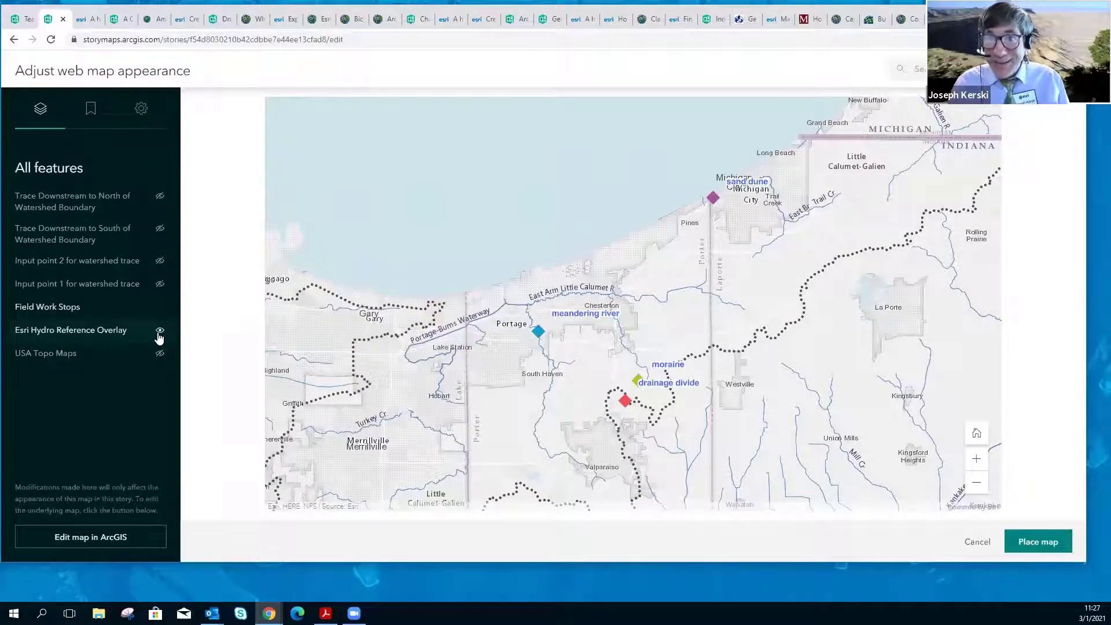
{"action": "left_click", "coordinate": [160, 284]}
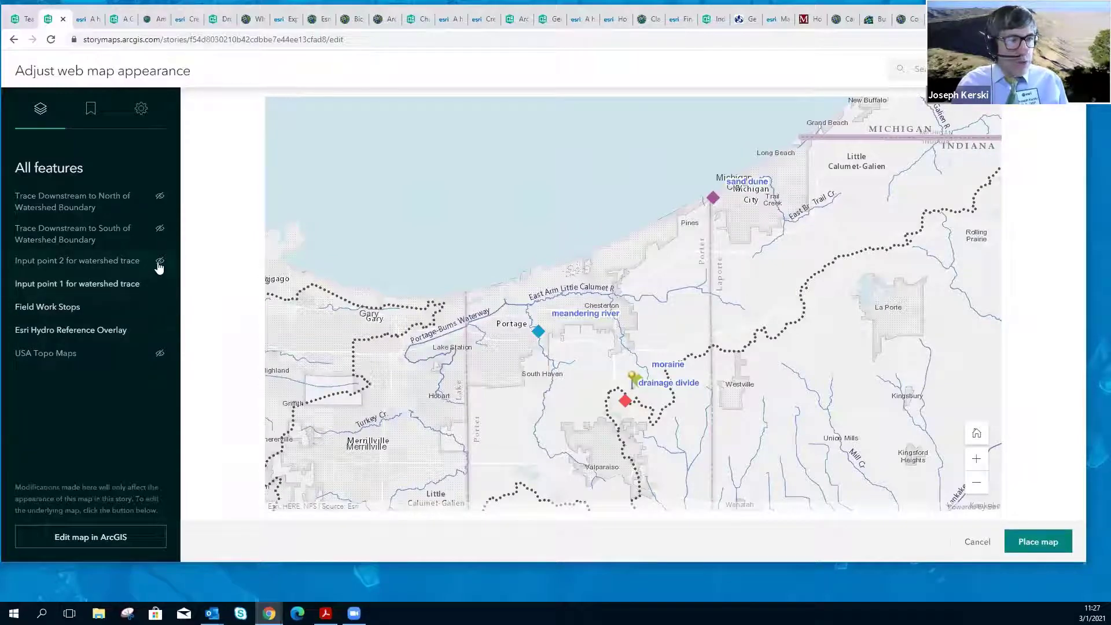
{"action": "left_click", "coordinate": [159, 261]}
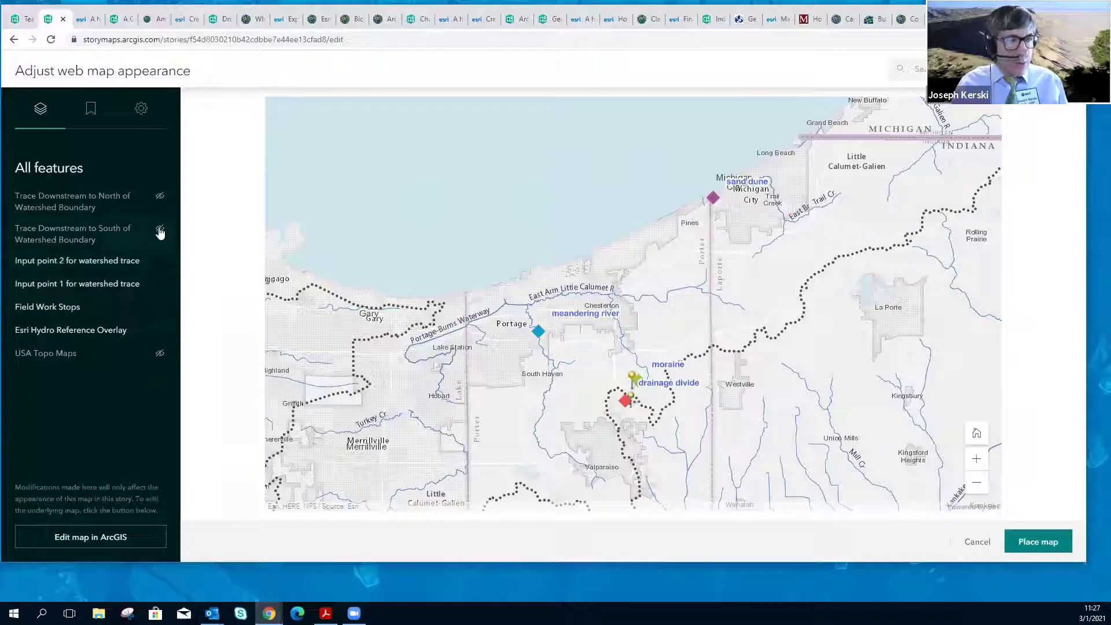
{"action": "left_click", "coordinate": [159, 228]}
Show the northern downstream trace and frame both traces around the drainage divide.
{"action": "left_click", "coordinate": [159, 197]}
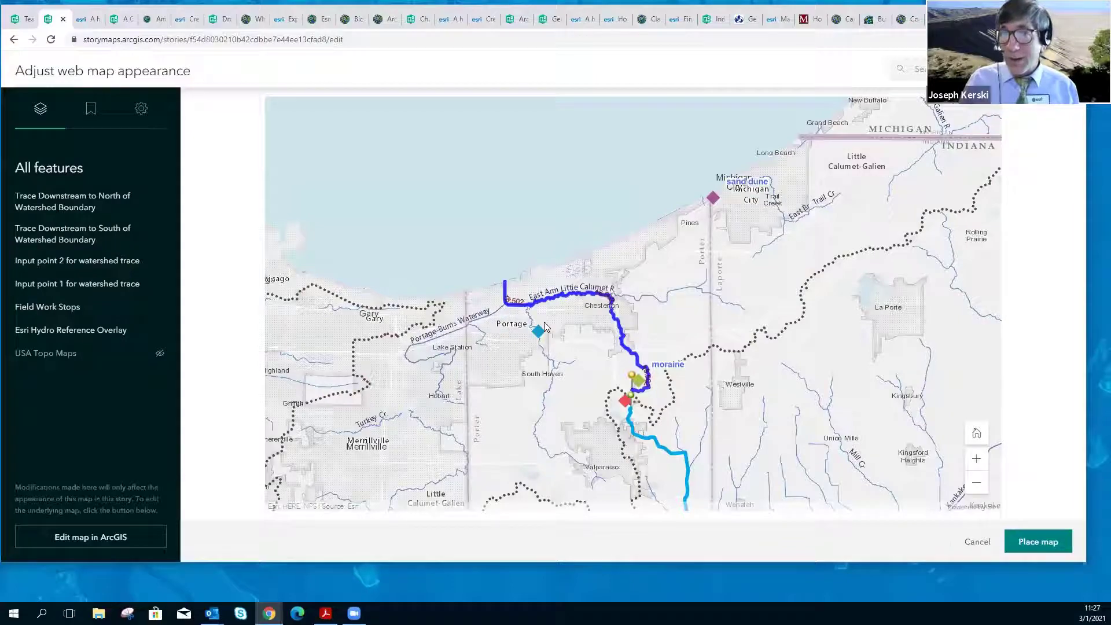
{"action": "left_click_drag", "start_coordinate": [569, 334], "coordinate": [631, 289]}
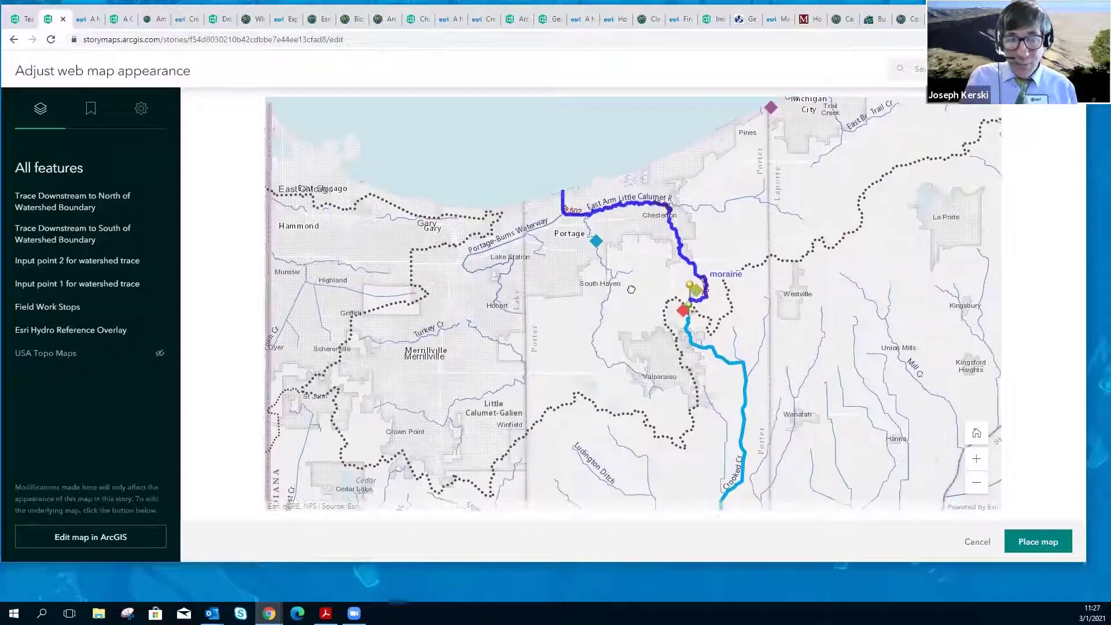
{"action": "scroll", "coordinate": [715, 323], "scroll_direction": "up", "scroll_amount": 1}
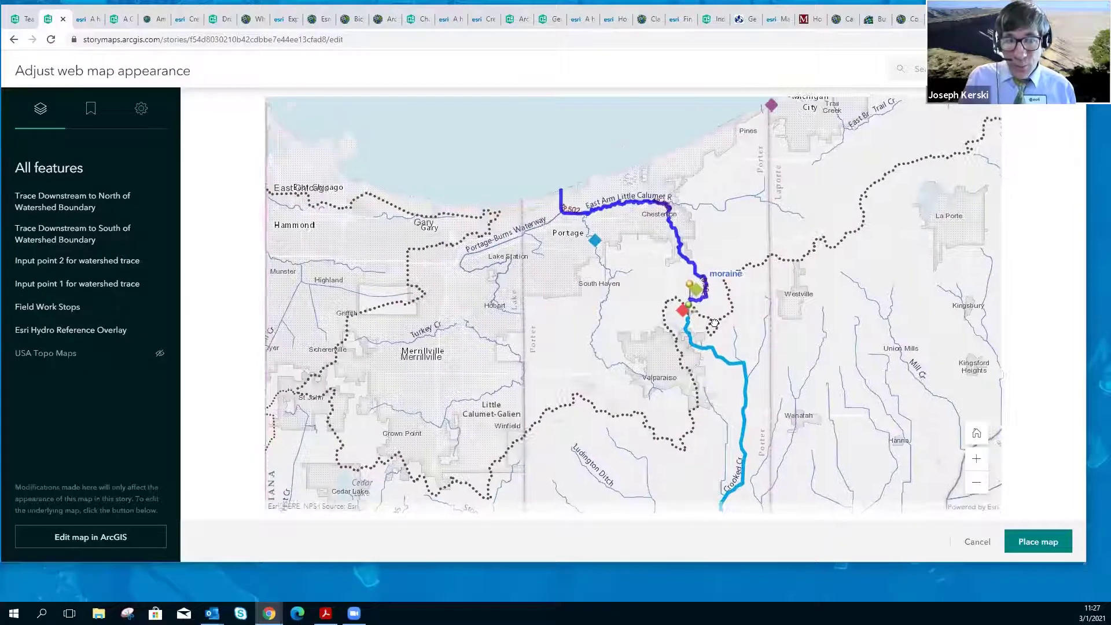
{"action": "scroll", "coordinate": [715, 322], "scroll_direction": "up", "scroll_amount": 1}
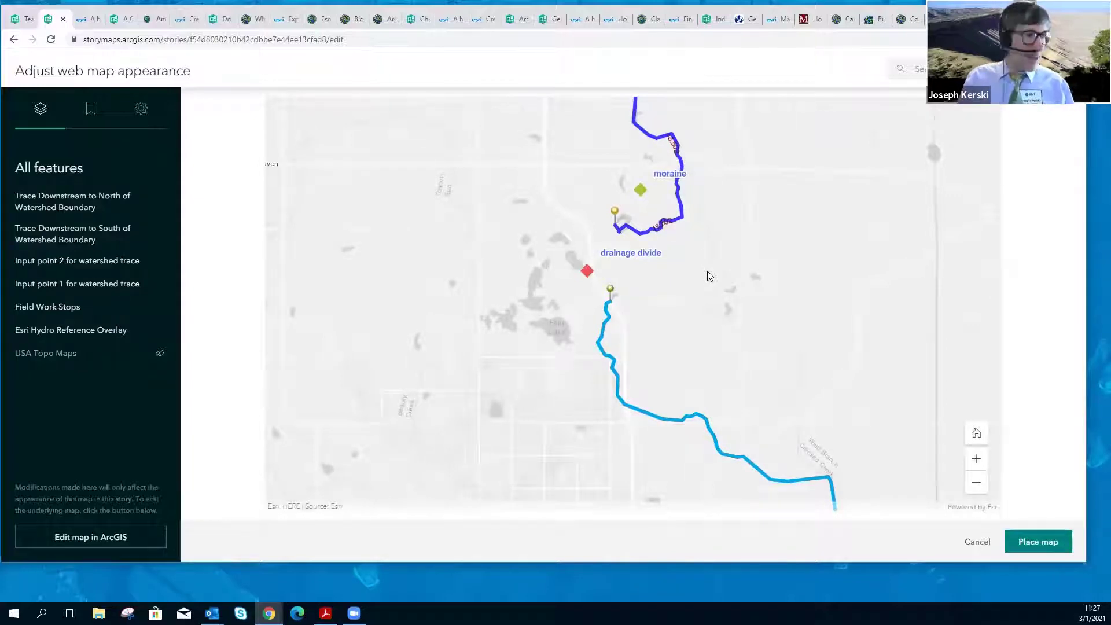
{"action": "scroll", "coordinate": [701, 279], "scroll_direction": "down", "scroll_amount": 1}
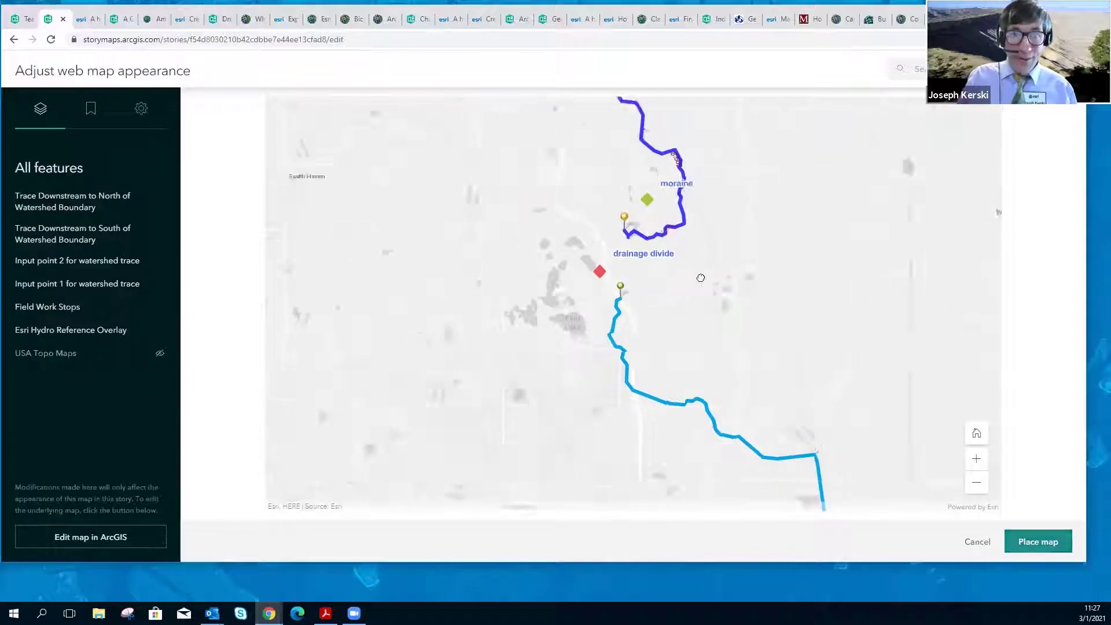
{"action": "scroll", "coordinate": [701, 278], "scroll_direction": "down", "scroll_amount": 1}
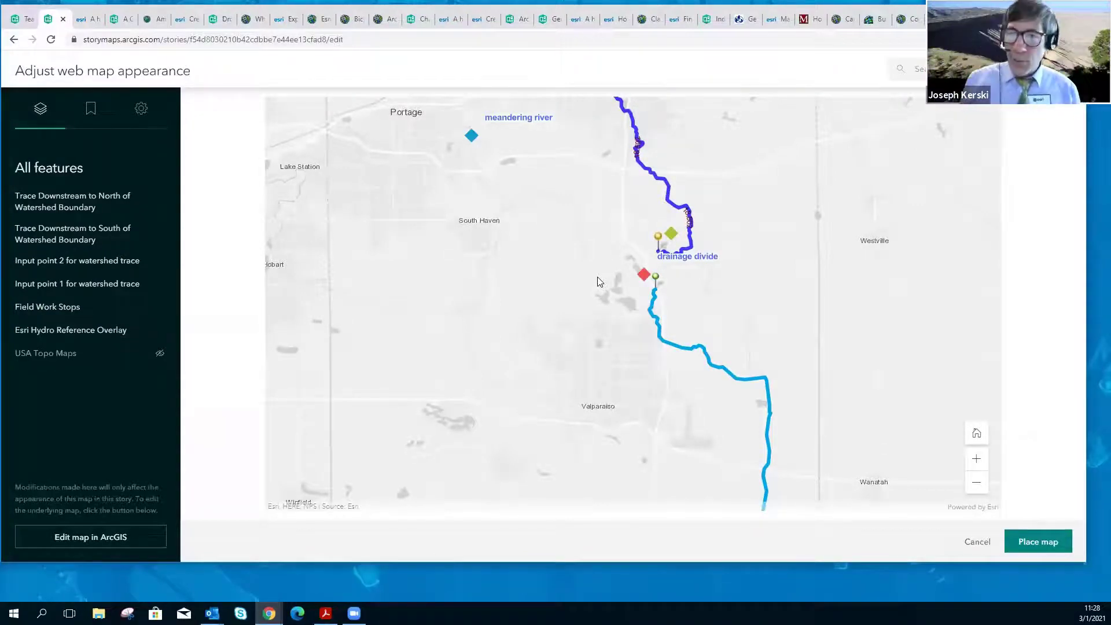
{"action": "left_click_drag", "start_coordinate": [636, 317], "coordinate": [669, 315]}
{"action": "scroll", "coordinate": [669, 315], "scroll_direction": "down", "scroll_amount": 1}
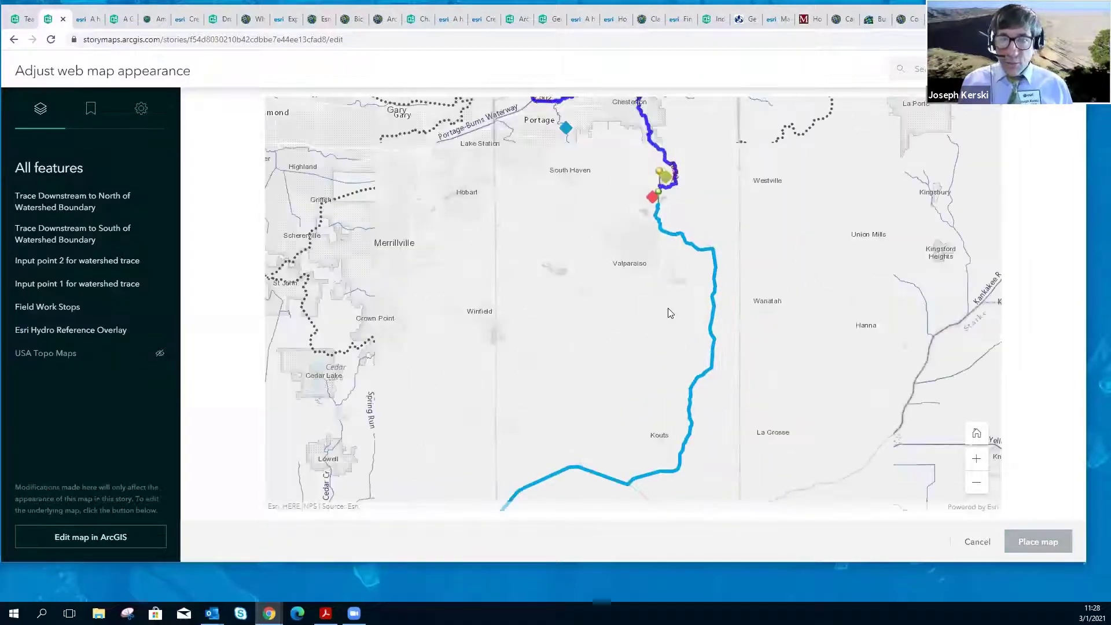
{"action": "left_click_drag", "start_coordinate": [576, 415], "coordinate": [618, 343]}
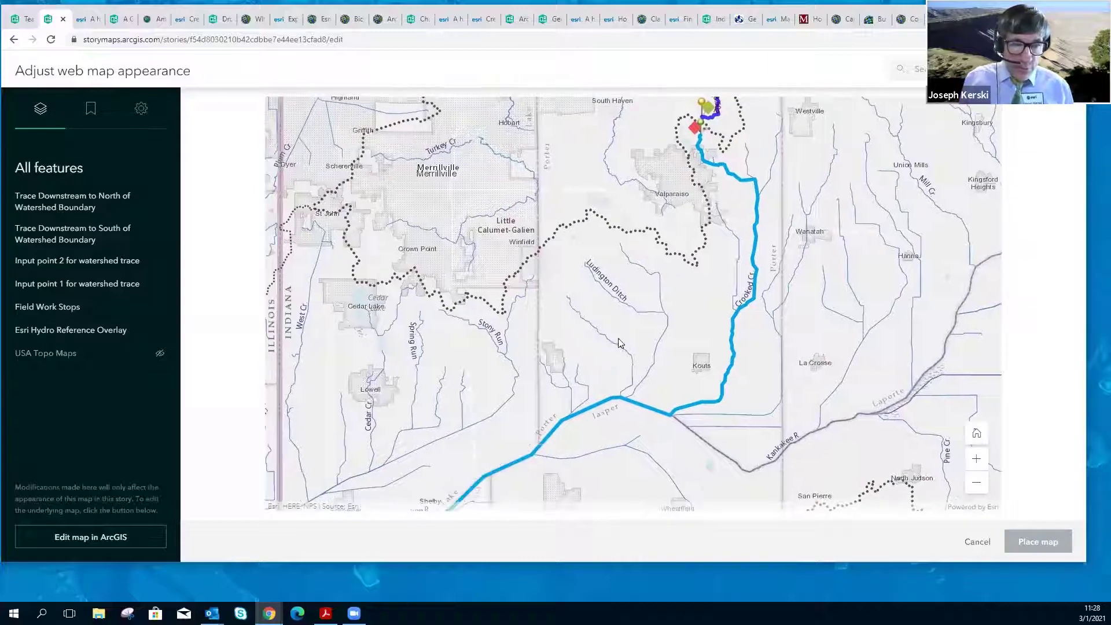
{"action": "left_click_drag", "start_coordinate": [642, 276], "coordinate": [609, 320]}
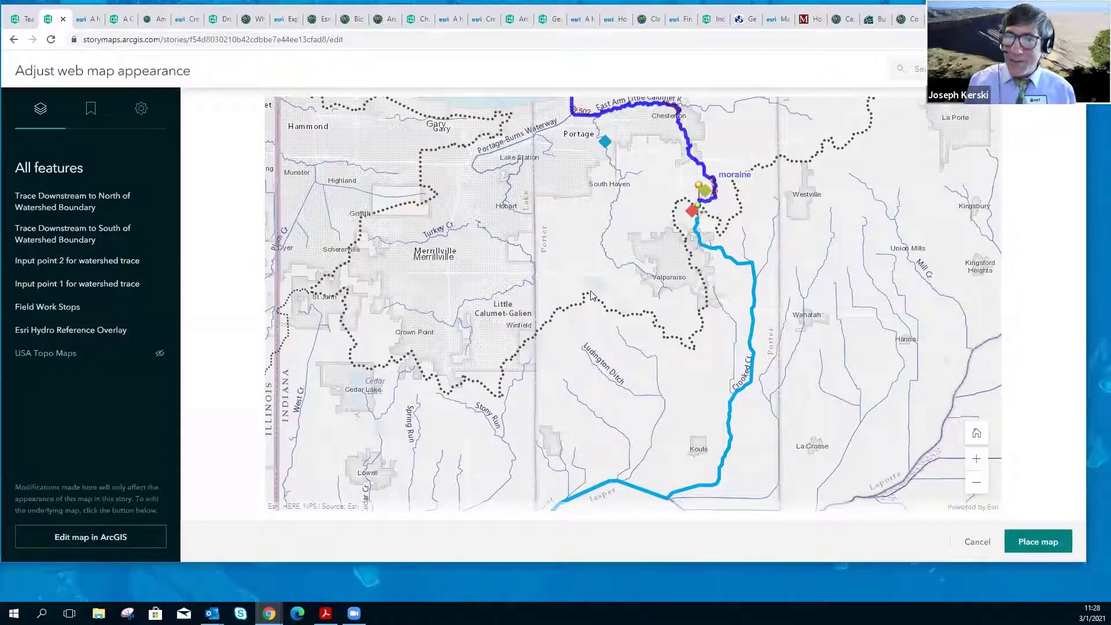
{"action": "left_click_drag", "start_coordinate": [591, 296], "coordinate": [586, 330]}
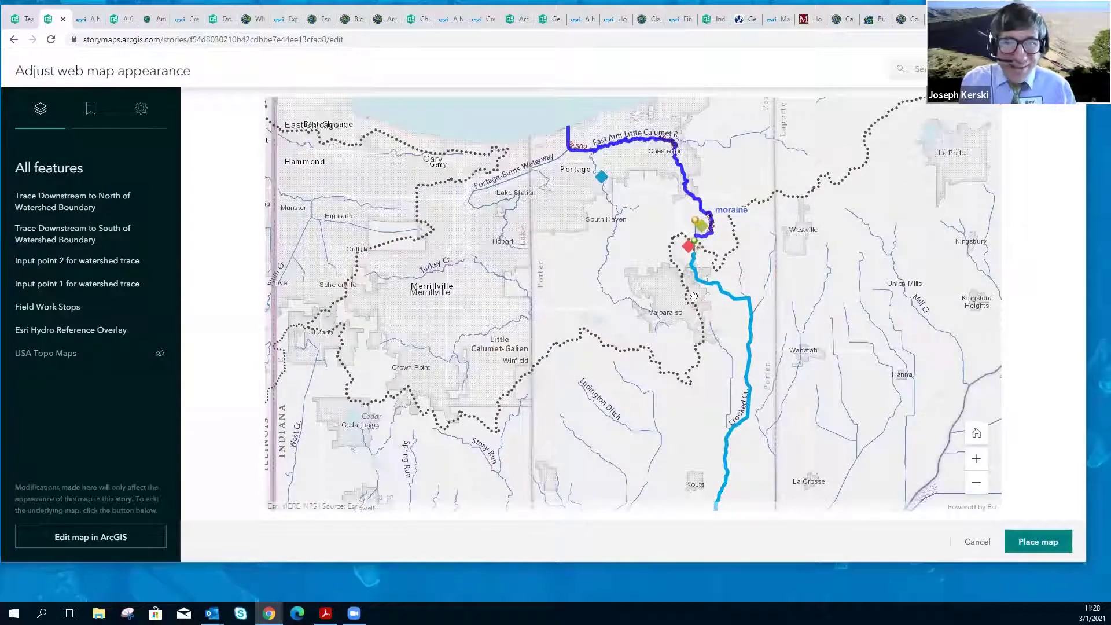
{"action": "left_click_drag", "start_coordinate": [693, 296], "coordinate": [686, 315]}
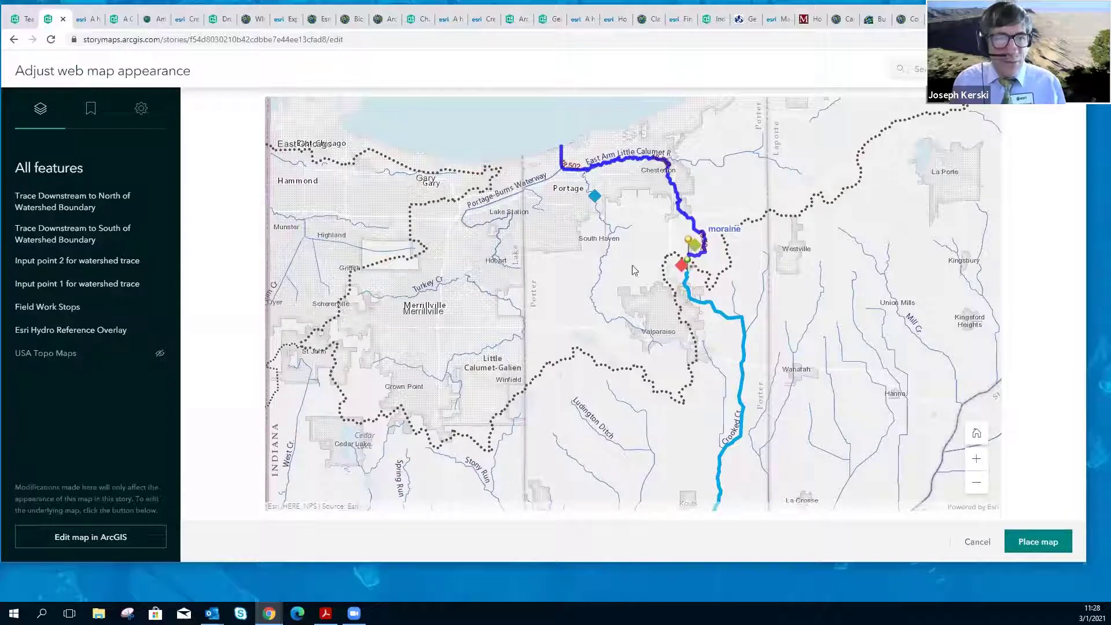
{"action": "left_click_drag", "start_coordinate": [633, 267], "coordinate": [566, 331]}
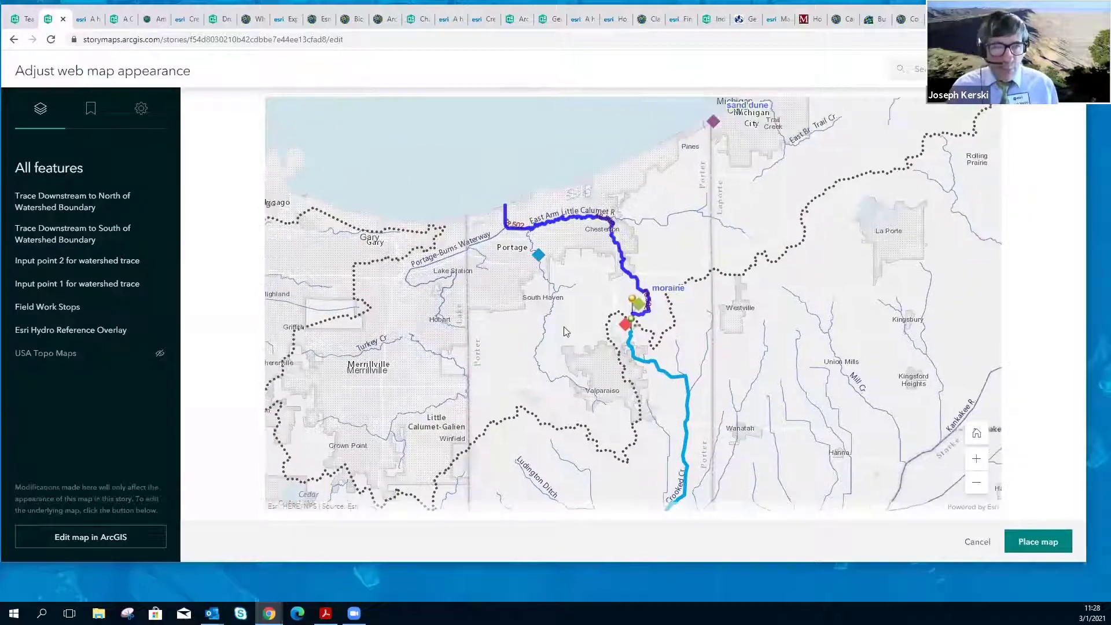
Place the adjusted trace map into the story below the topo map.
{"action": "left_click", "coordinate": [1048, 554]}
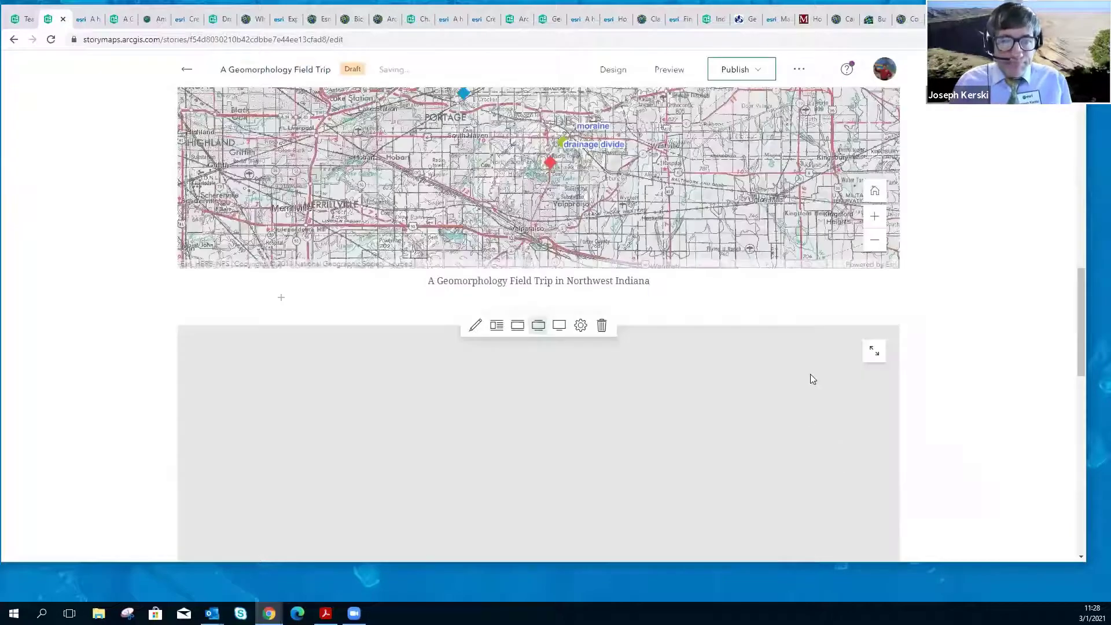
{"action": "scroll", "coordinate": [798, 348], "scroll_direction": "down", "scroll_amount": 1}
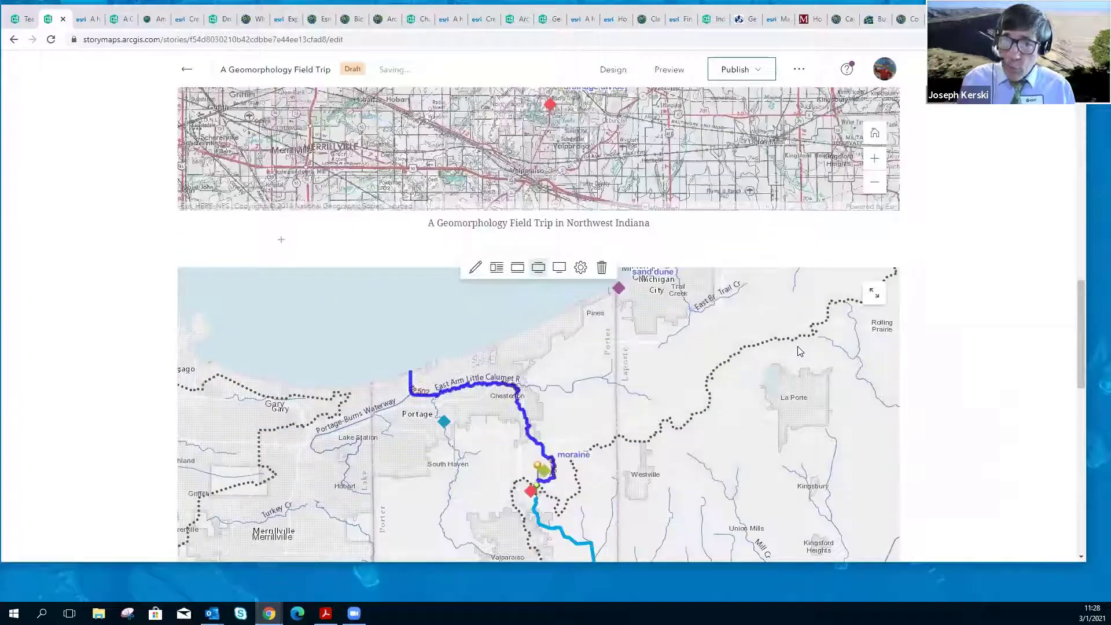
{"action": "scroll", "coordinate": [799, 350], "scroll_direction": "down", "scroll_amount": 4}
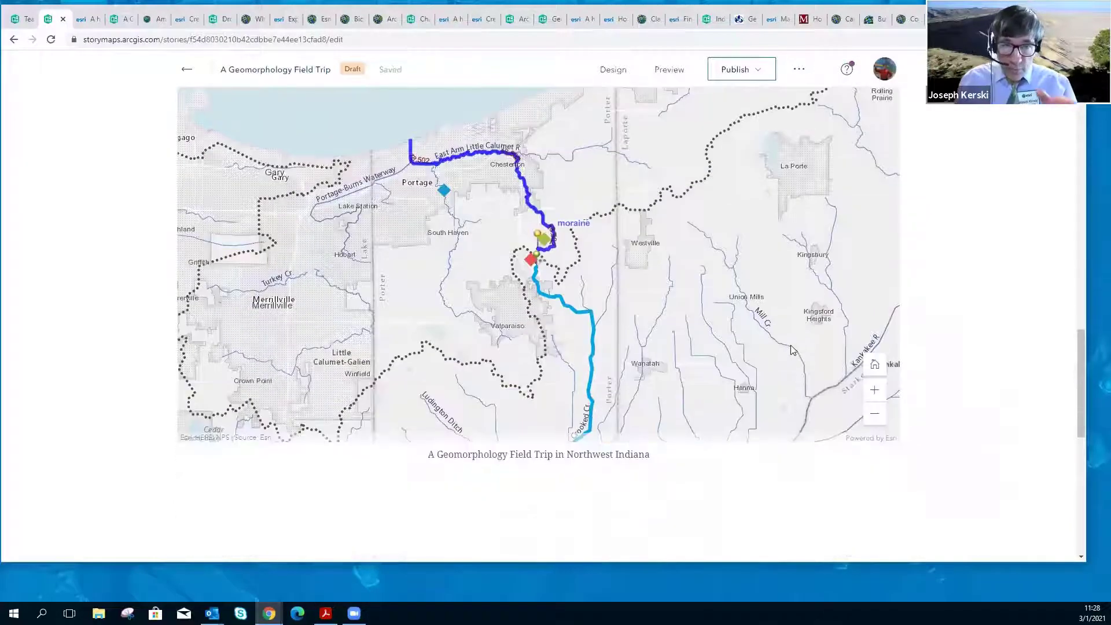
{"action": "scroll", "coordinate": [699, 378], "scroll_direction": "down", "scroll_amount": 2}
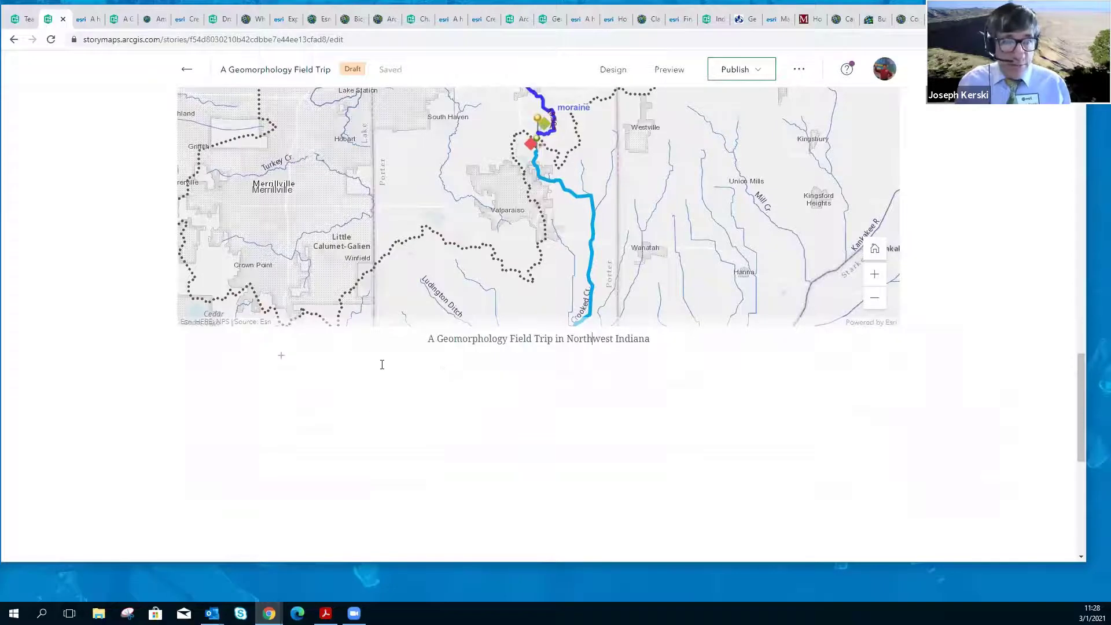
Add an image block uploading in2_drainage_divide.jpg below the trace map.
{"action": "left_click", "coordinate": [281, 356]}
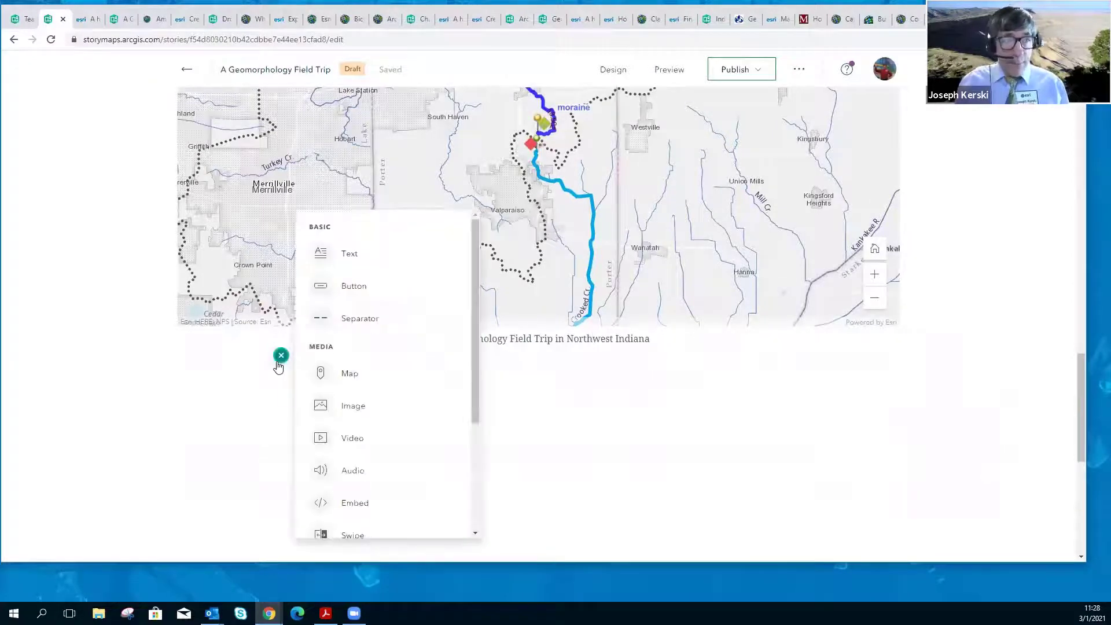
{"action": "left_click", "coordinate": [361, 404]}
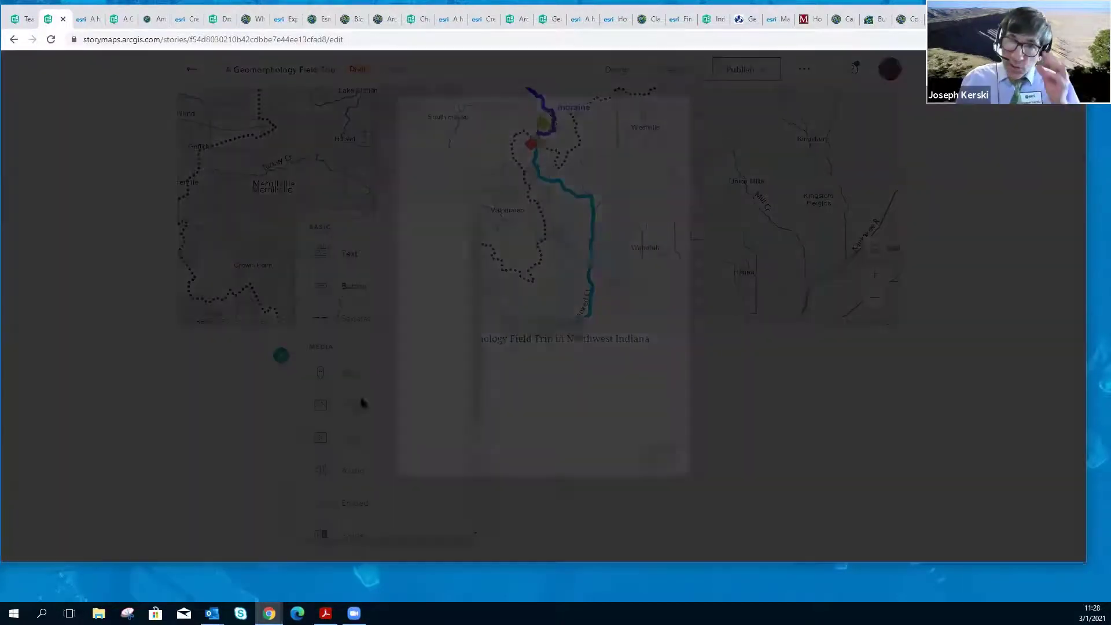
{"action": "left_click", "coordinate": [503, 341]}
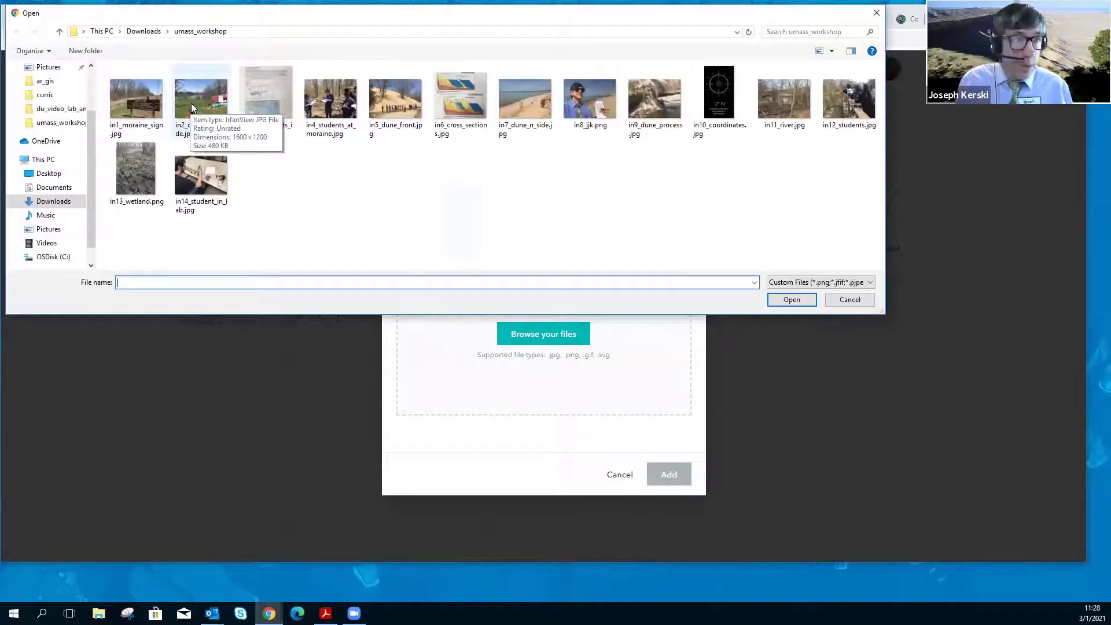
{"action": "left_click", "coordinate": [191, 103]}
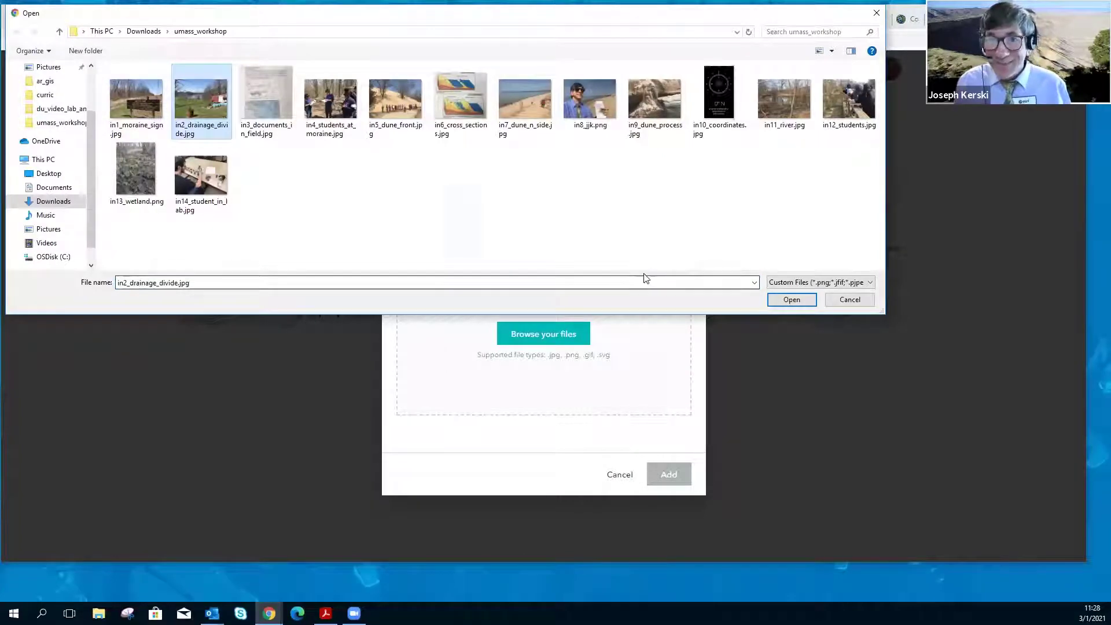
{"action": "left_click", "coordinate": [801, 300]}
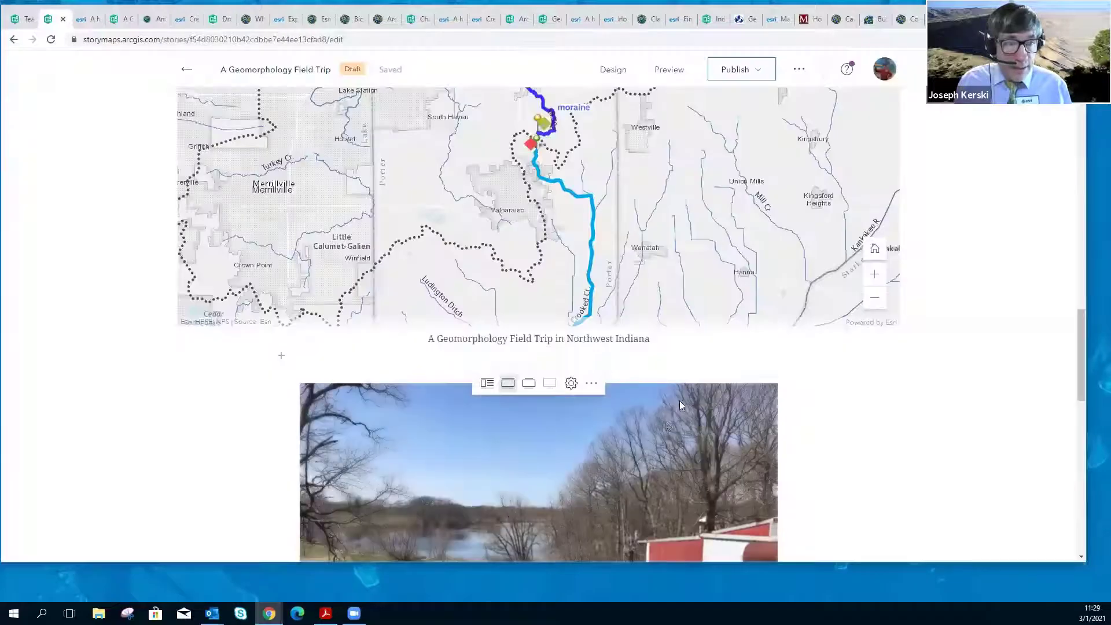
Review the draft's two maps and photo, then switch to the Teaching and Learning reference story.
{"action": "scroll", "coordinate": [903, 417], "scroll_direction": "down", "scroll_amount": 1}
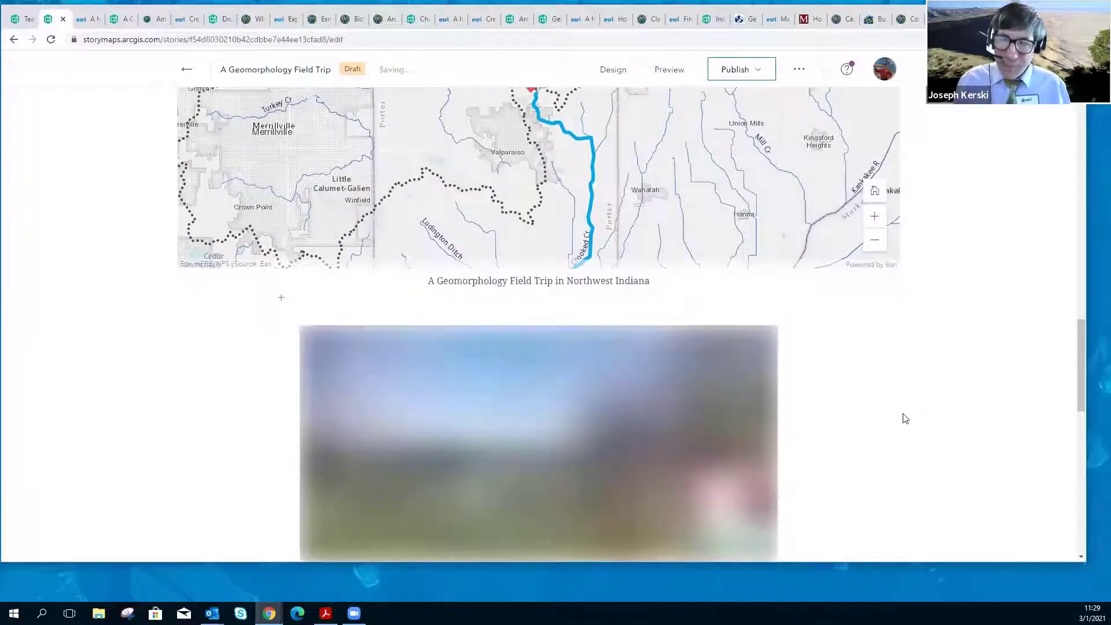
{"action": "scroll", "coordinate": [903, 413], "scroll_direction": "up", "scroll_amount": 2}
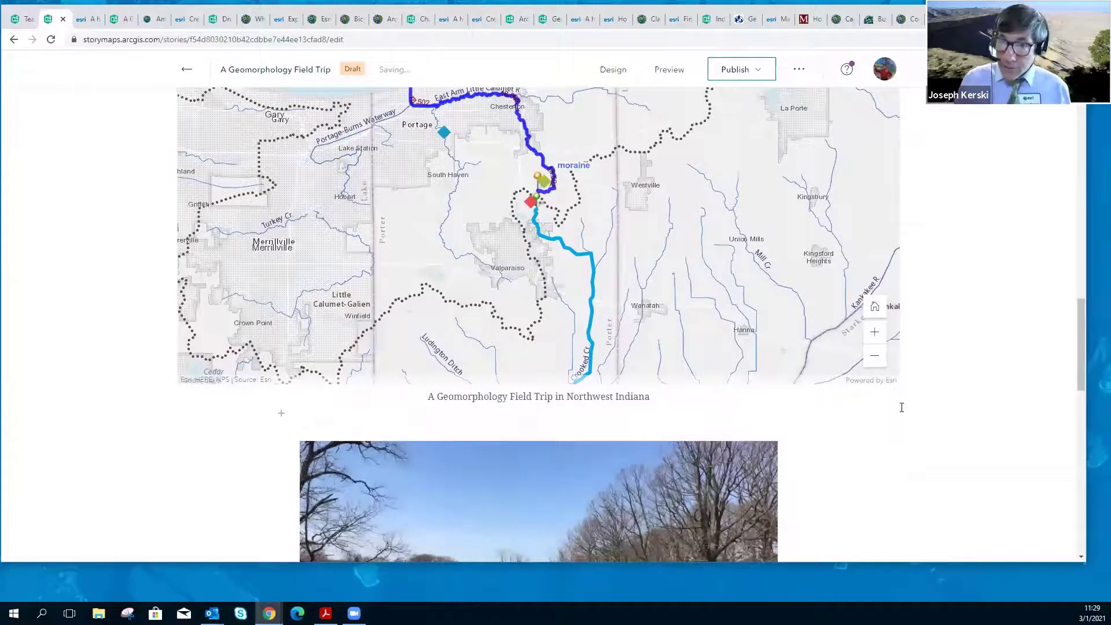
{"action": "scroll", "coordinate": [914, 403], "scroll_direction": "down", "scroll_amount": 1}
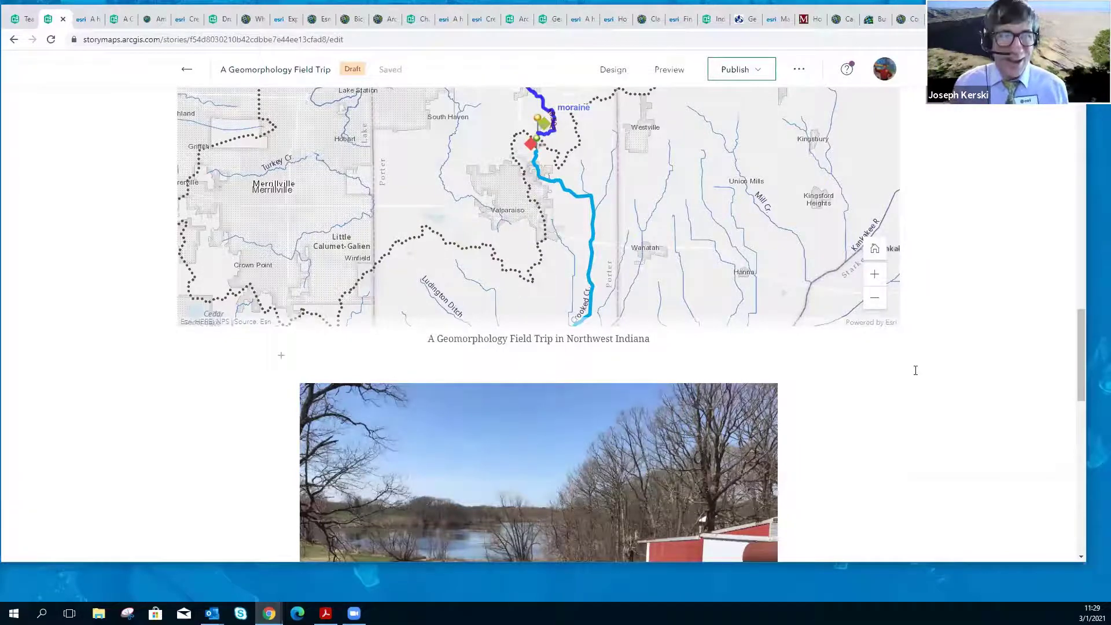
{"action": "scroll", "coordinate": [877, 376], "scroll_direction": "down", "scroll_amount": 3}
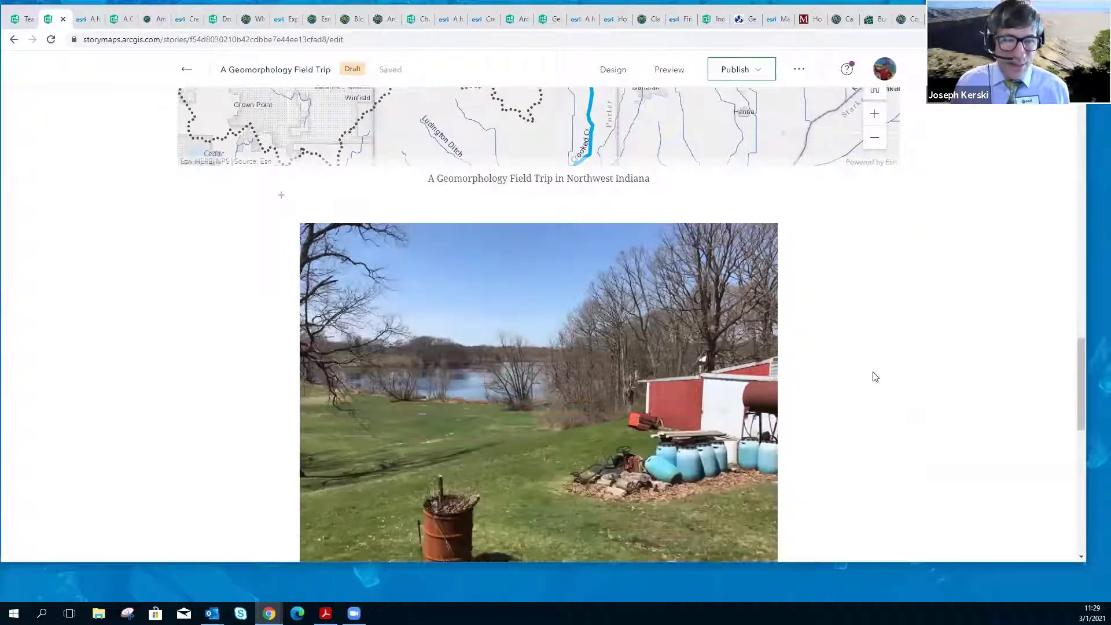
{"action": "scroll", "coordinate": [856, 373], "scroll_direction": "down", "scroll_amount": 1}
{"action": "scroll", "coordinate": [858, 373], "scroll_direction": "up", "scroll_amount": 1}
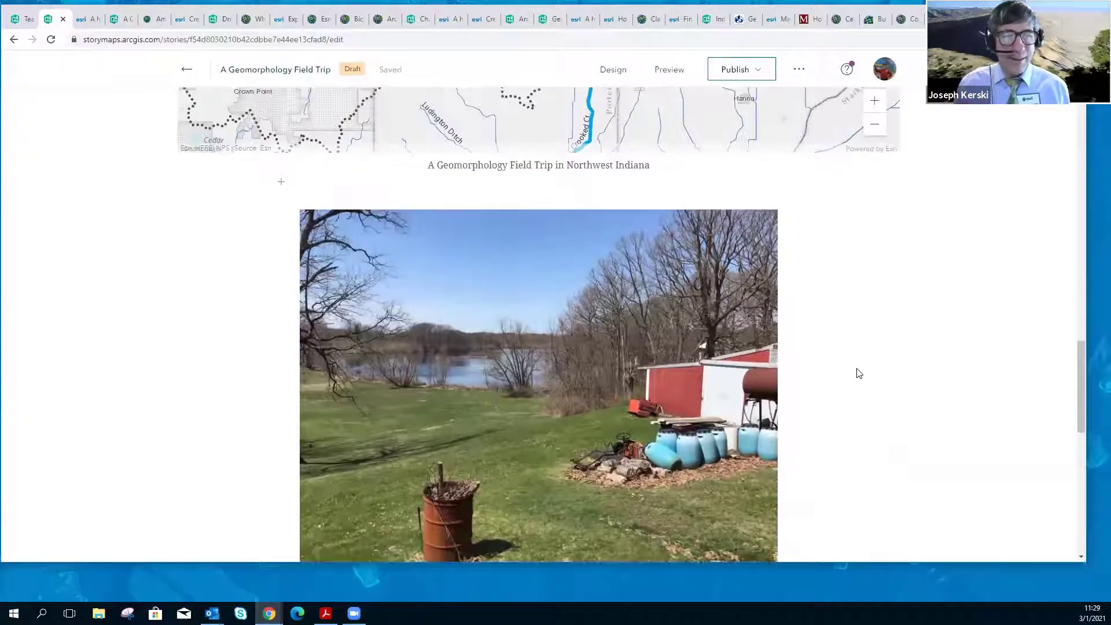
{"action": "scroll", "coordinate": [865, 374], "scroll_direction": "up", "scroll_amount": 5}
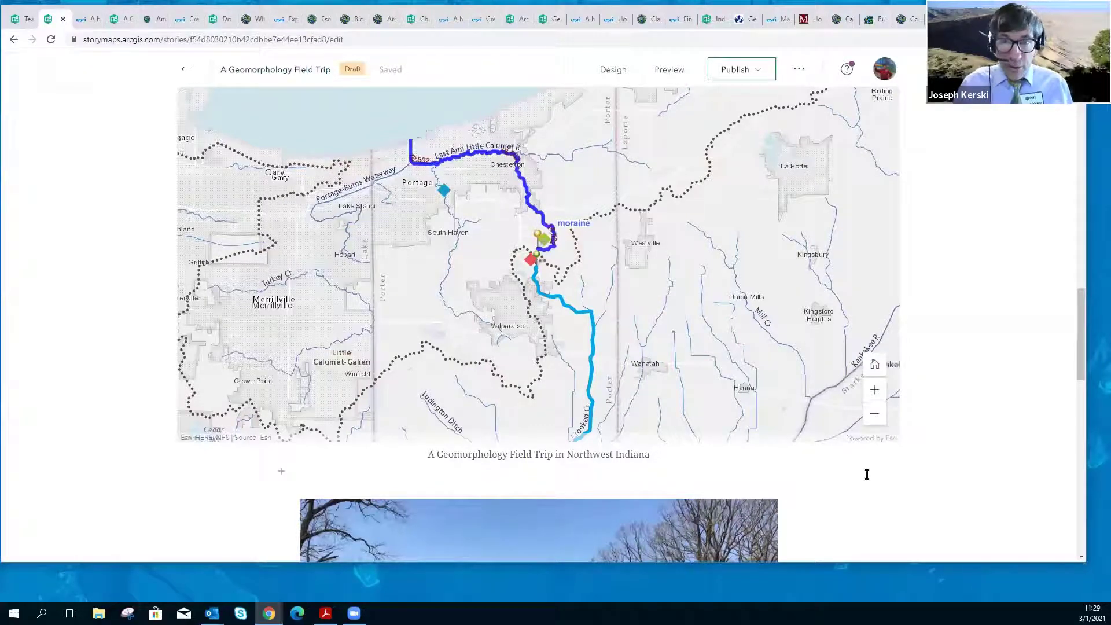
{"action": "scroll", "coordinate": [867, 473], "scroll_direction": "down", "scroll_amount": 1}
{"action": "scroll", "coordinate": [867, 473], "scroll_direction": "down", "scroll_amount": 7}
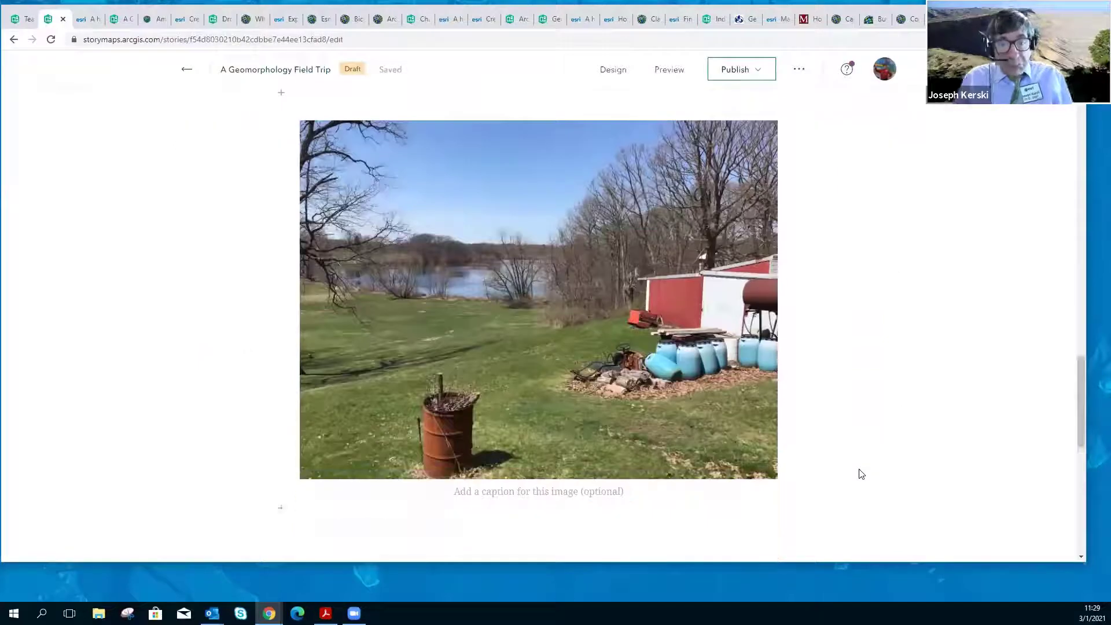
{"action": "scroll", "coordinate": [860, 461], "scroll_direction": "up", "scroll_amount": 6}
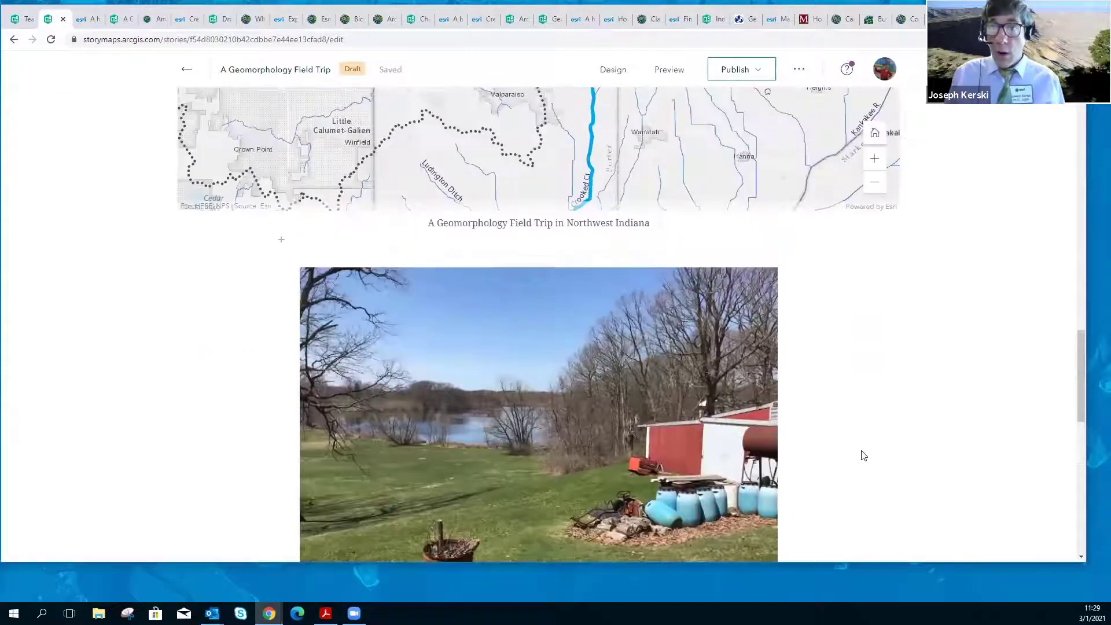
{"action": "scroll", "coordinate": [870, 399], "scroll_direction": "up", "scroll_amount": 5}
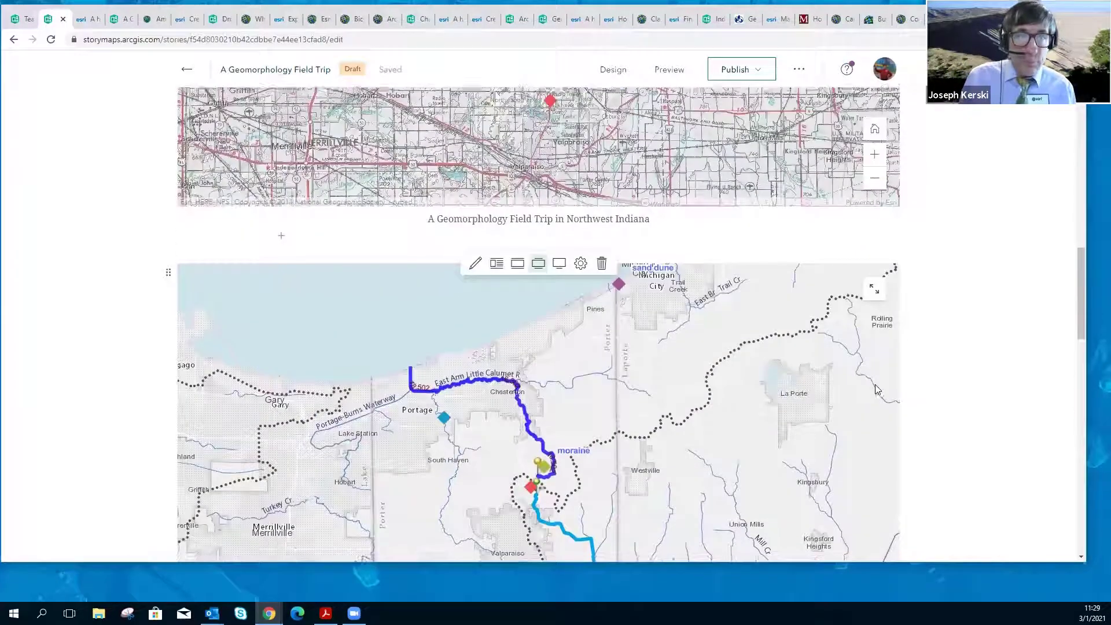
{"action": "scroll", "coordinate": [876, 389], "scroll_direction": "down", "scroll_amount": 2}
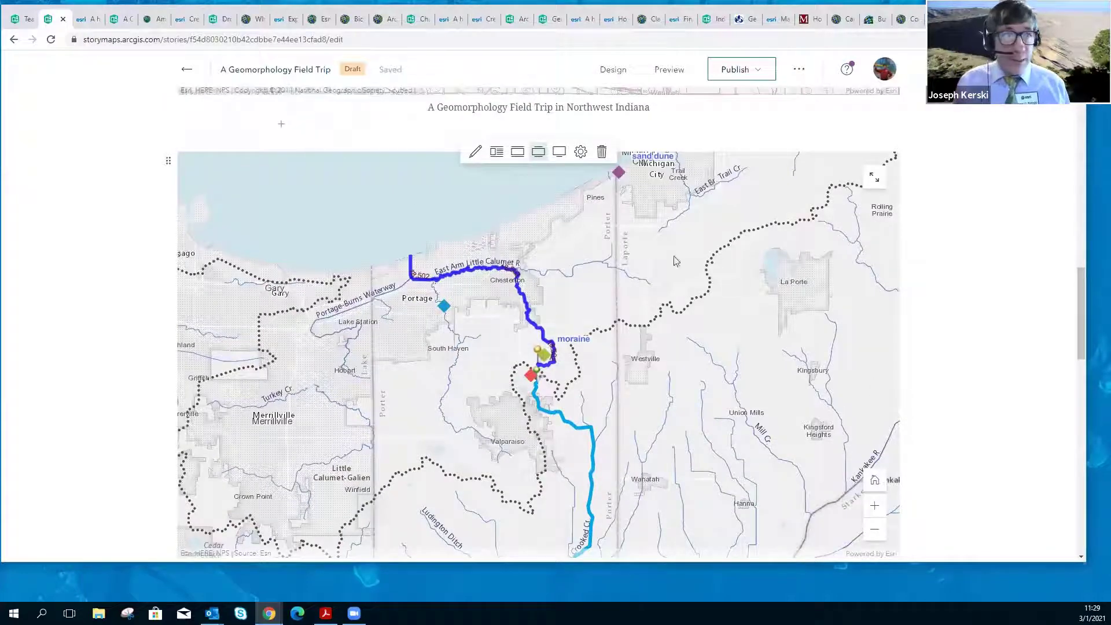
{"action": "left_click", "coordinate": [23, 18]}
Find the field video's youtu.be link in the reference story and select it.
{"action": "scroll", "coordinate": [541, 416], "scroll_direction": "down", "scroll_amount": 6}
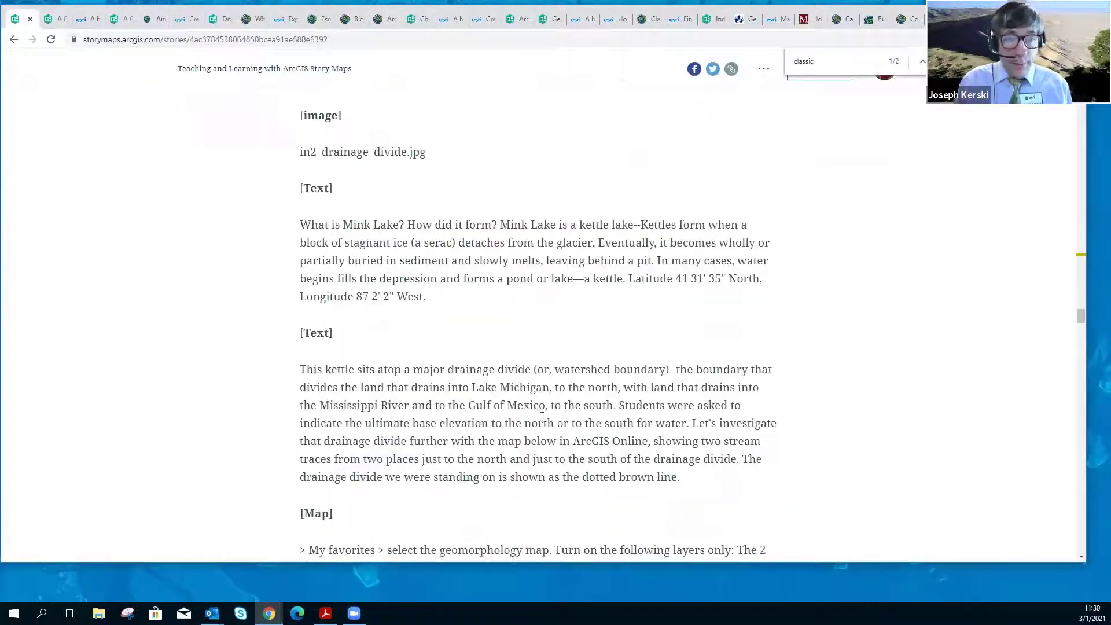
{"action": "scroll", "coordinate": [541, 416], "scroll_direction": "down", "scroll_amount": 5}
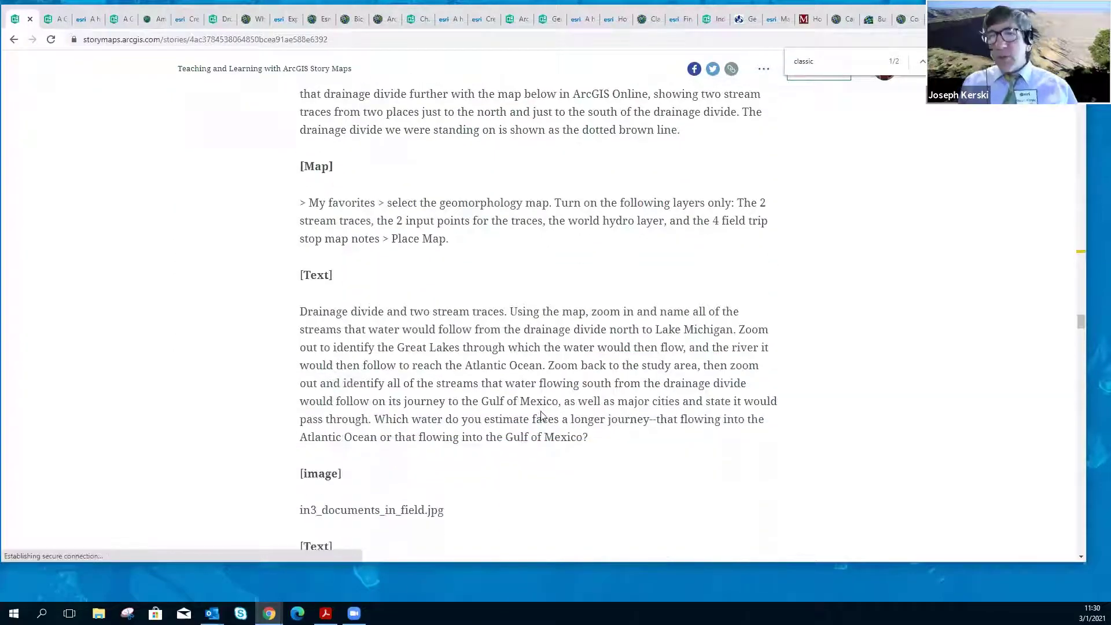
{"action": "scroll", "coordinate": [541, 412], "scroll_direction": "down", "scroll_amount": 10}
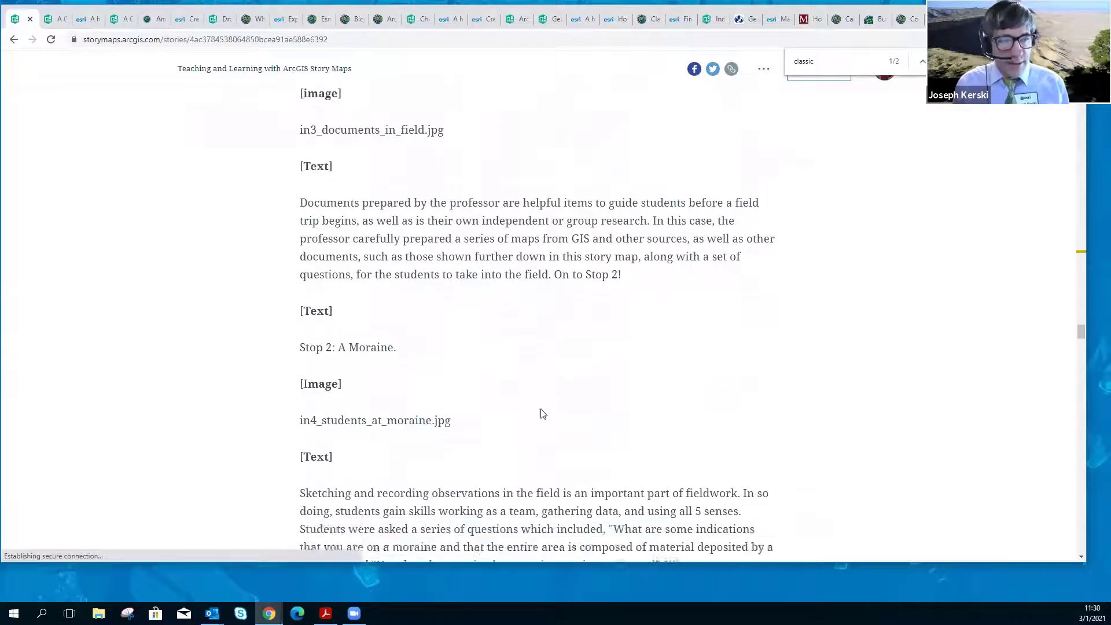
{"action": "scroll", "coordinate": [541, 409], "scroll_direction": "down", "scroll_amount": 5}
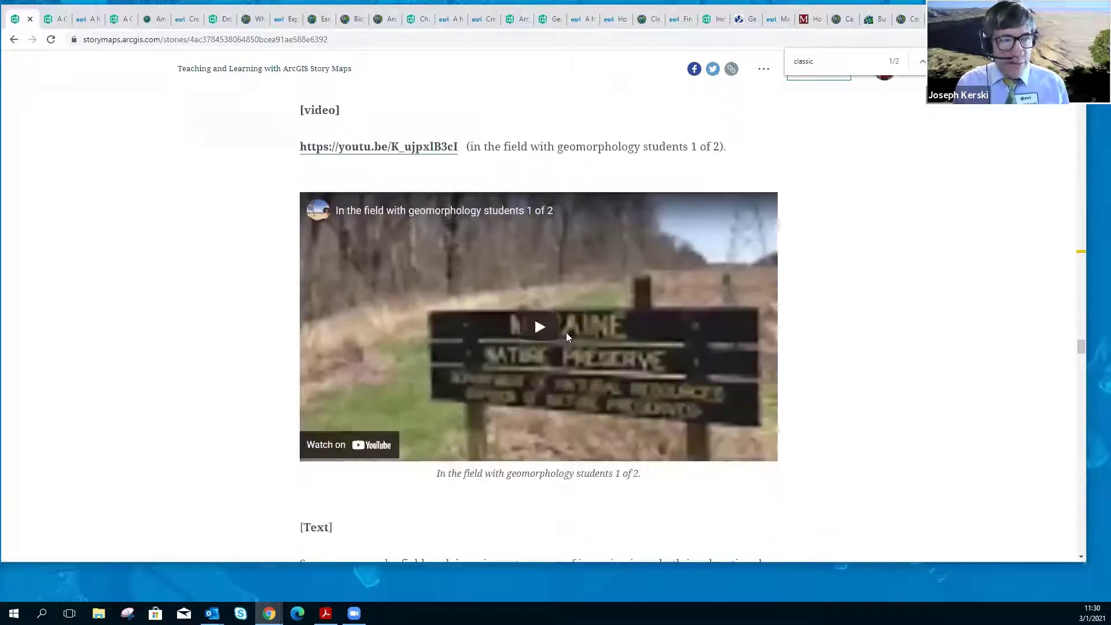
{"action": "scroll", "coordinate": [561, 318], "scroll_direction": "up", "scroll_amount": 2}
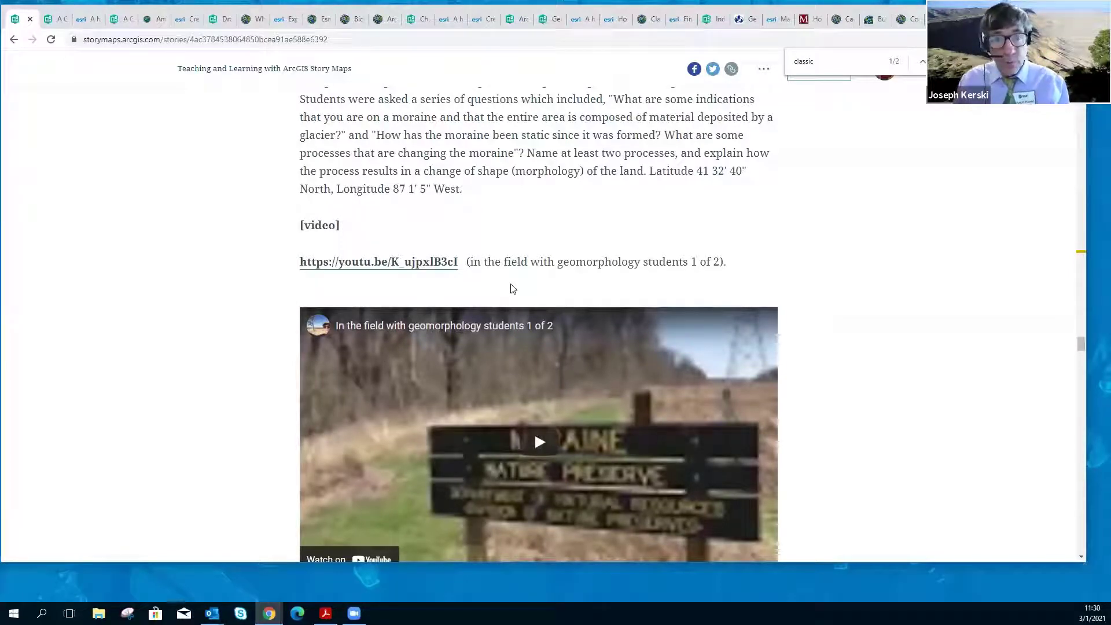
{"action": "left_click_drag", "start_coordinate": [461, 261], "coordinate": [302, 262]}
{"action": "key", "text": "ctrl+c"}
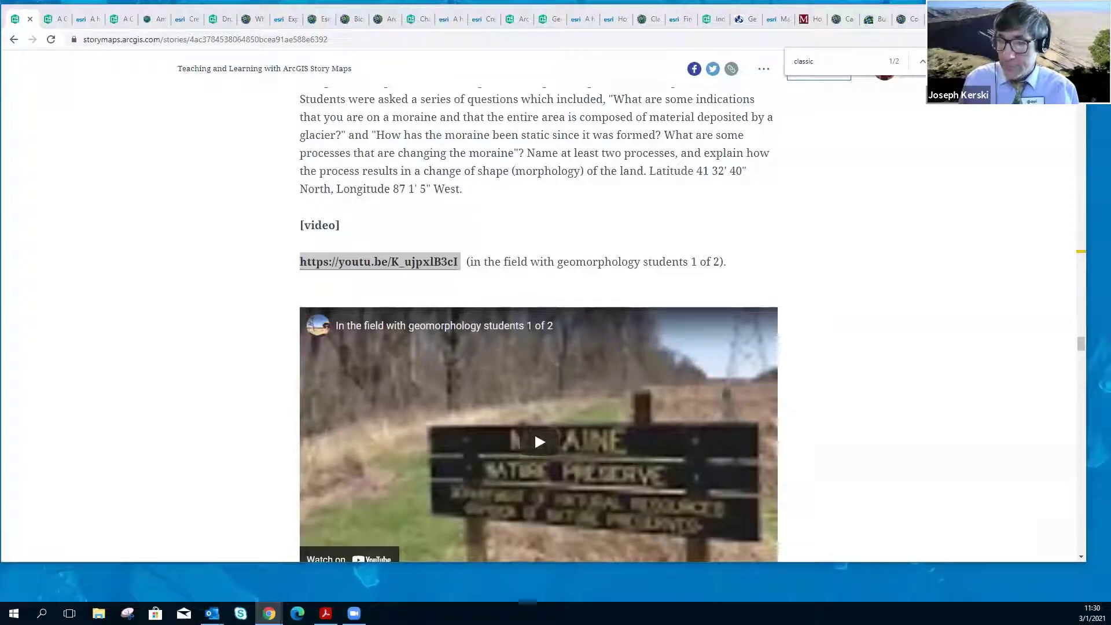
Test the copied YouTube link in a new browser window, then return to the reference story.
{"action": "key", "text": "ctrl+n"}
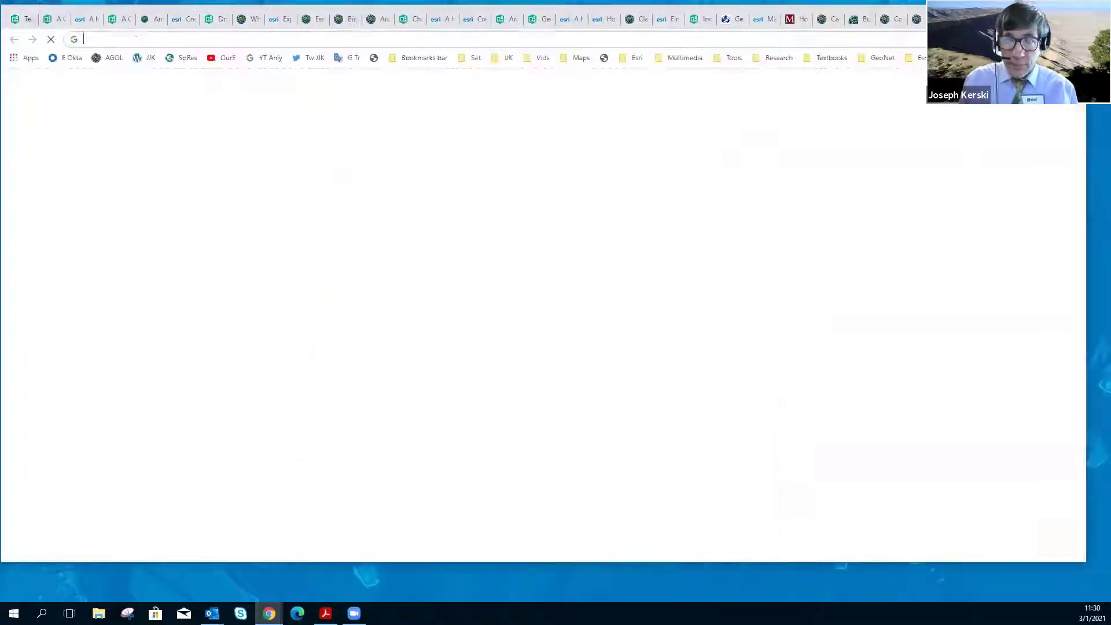
{"action": "key", "text": "ctrl+v"}
{"action": "key", "text": "Return"}
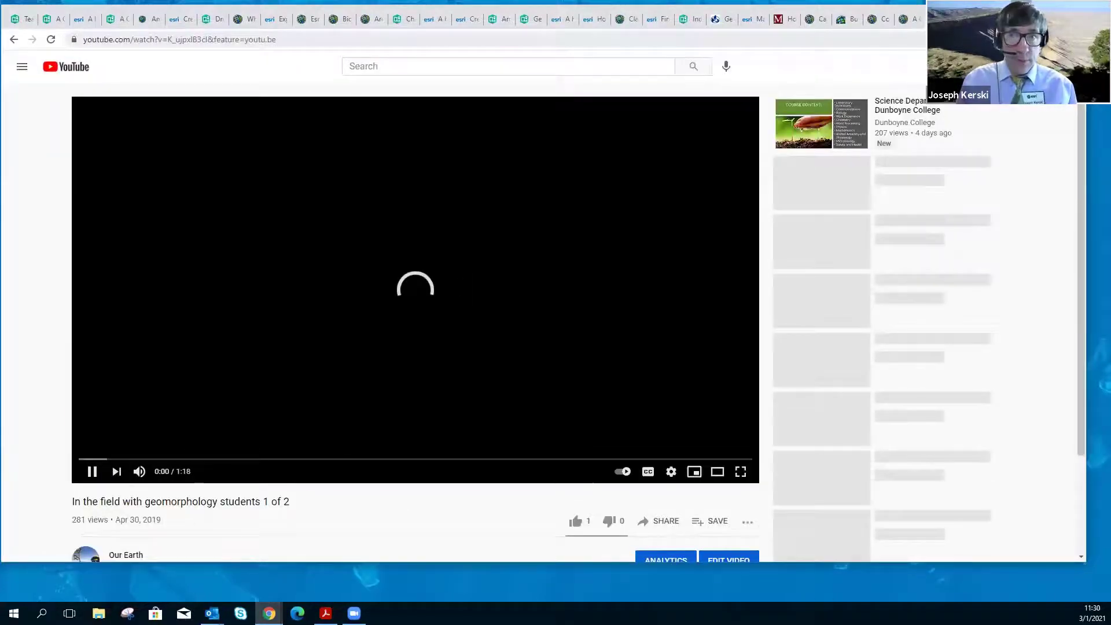
{"action": "key", "text": "alt+Tab"}
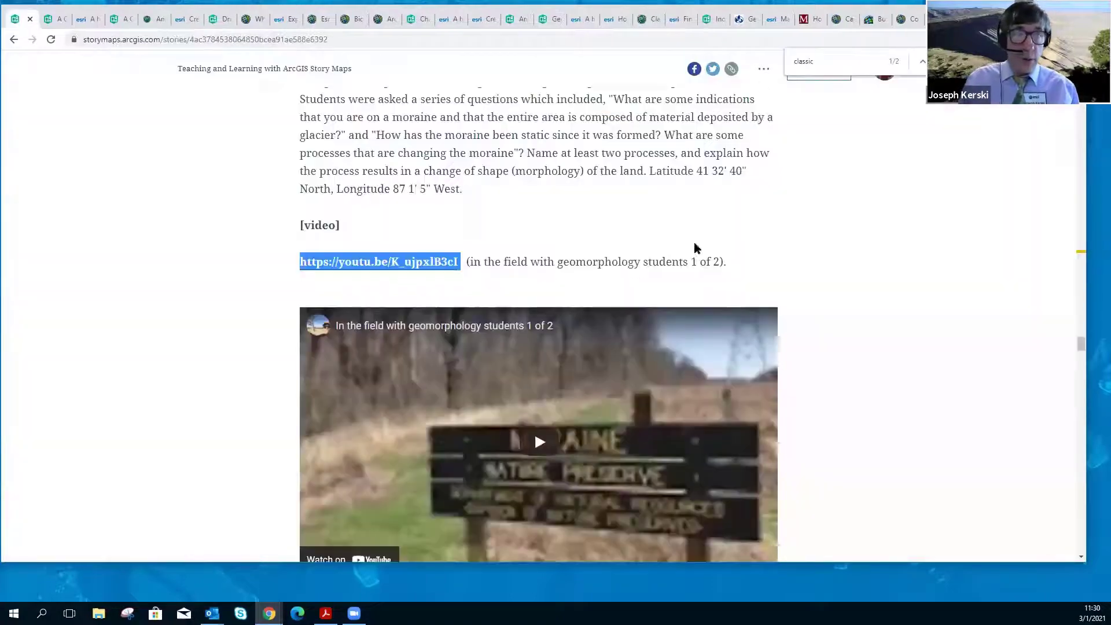
Go back to the draft and open the block menu below the drainage-divide photo.
{"action": "scroll", "coordinate": [407, 230], "scroll_direction": "down", "scroll_amount": 4}
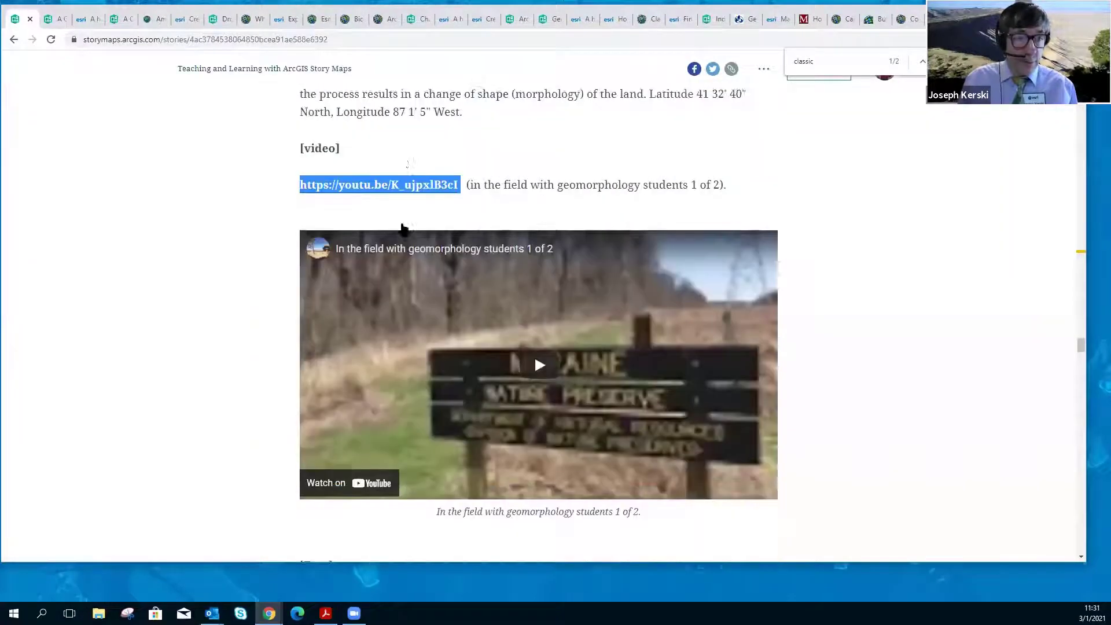
{"action": "scroll", "coordinate": [399, 223], "scroll_direction": "up", "scroll_amount": 5}
{"action": "left_click", "coordinate": [60, 20]}
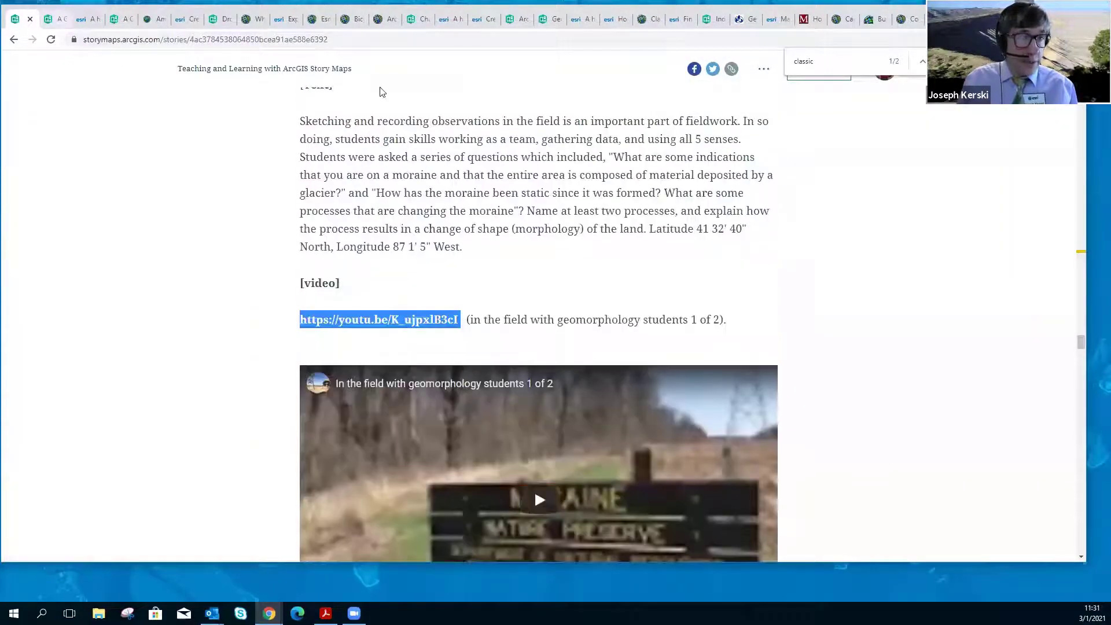
{"action": "scroll", "coordinate": [604, 212], "scroll_direction": "down", "scroll_amount": 5}
{"action": "scroll", "coordinate": [604, 211], "scroll_direction": "down", "scroll_amount": 7}
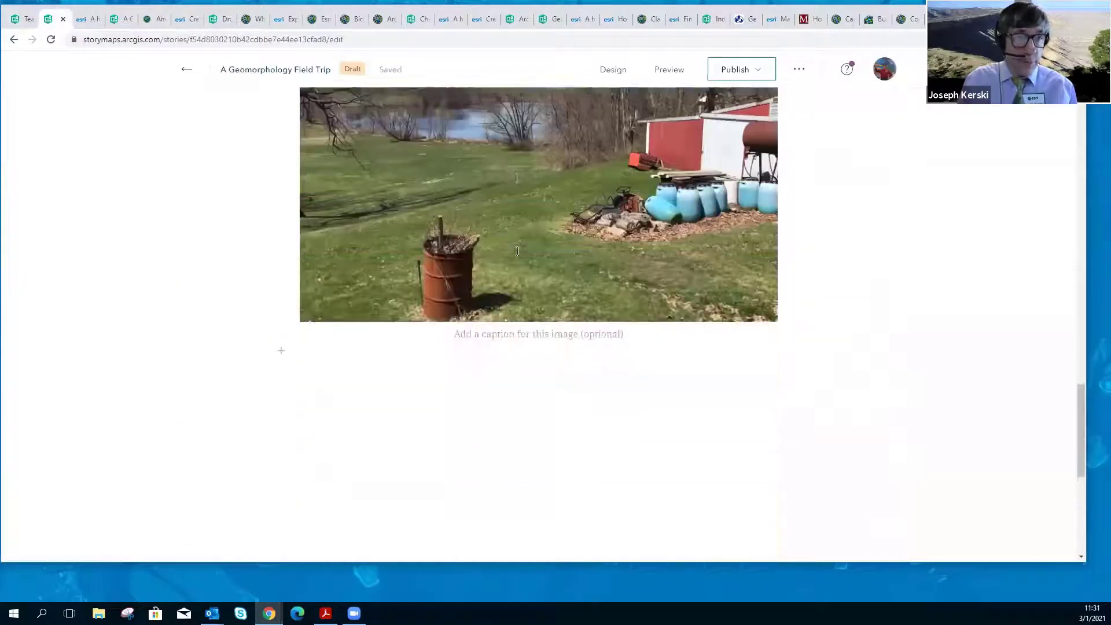
{"action": "left_click", "coordinate": [282, 229]}
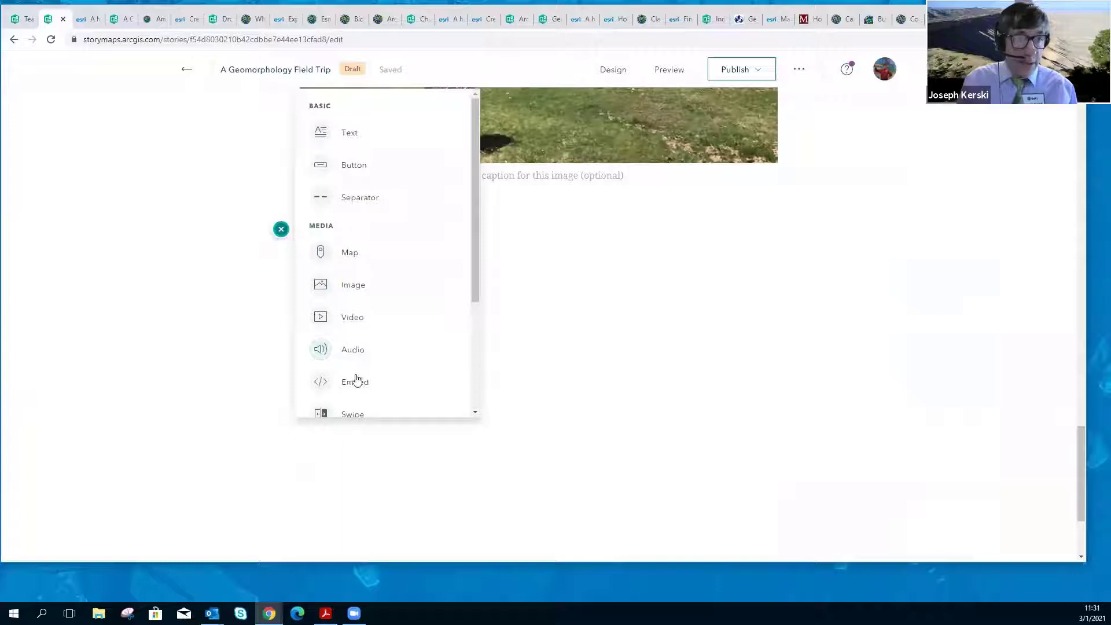
Add a Video block from the pasted YouTube link, 'In the field with geomorphology students 1 of 2'.
{"action": "mouse_move", "coordinate": [355, 386]}
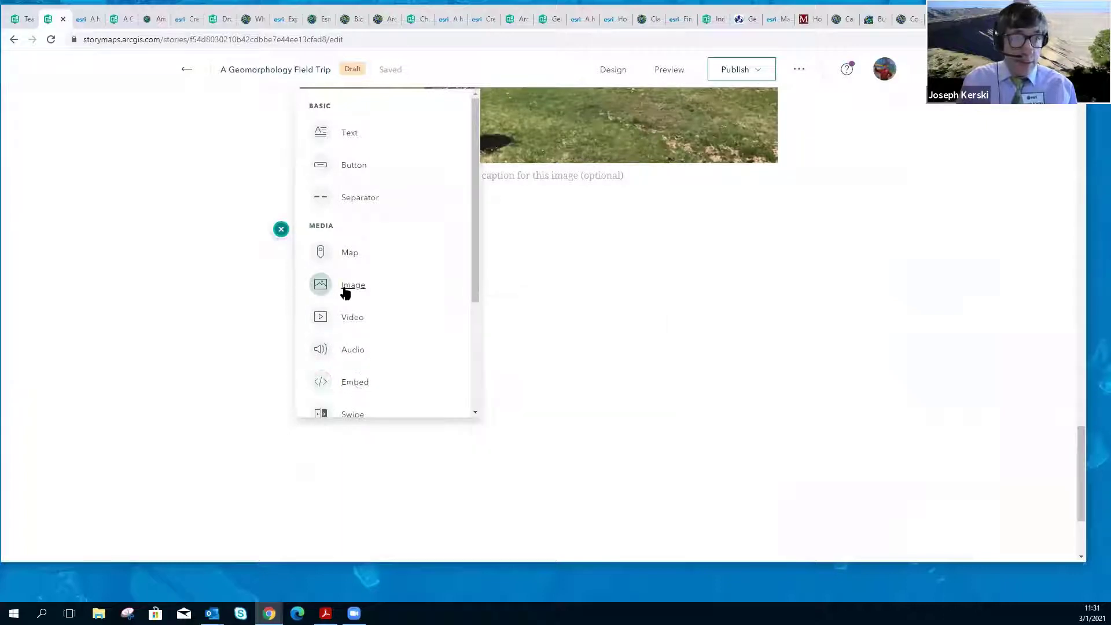
{"action": "scroll", "coordinate": [357, 303], "scroll_direction": "down", "scroll_amount": 3}
{"action": "scroll", "coordinate": [358, 287], "scroll_direction": "up", "scroll_amount": 3}
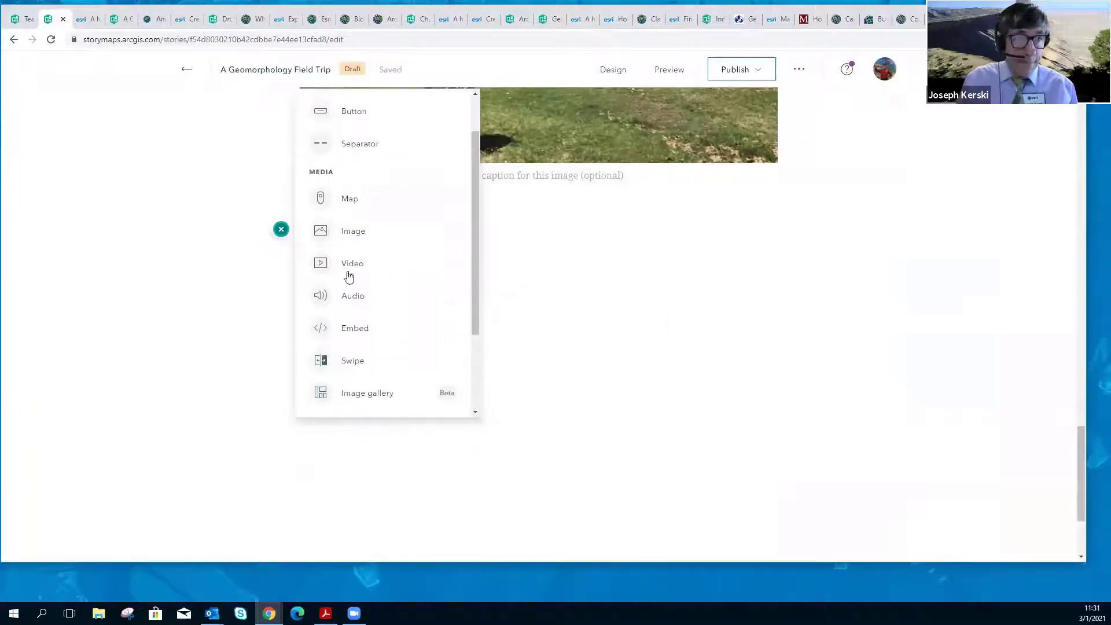
{"action": "left_click", "coordinate": [350, 271]}
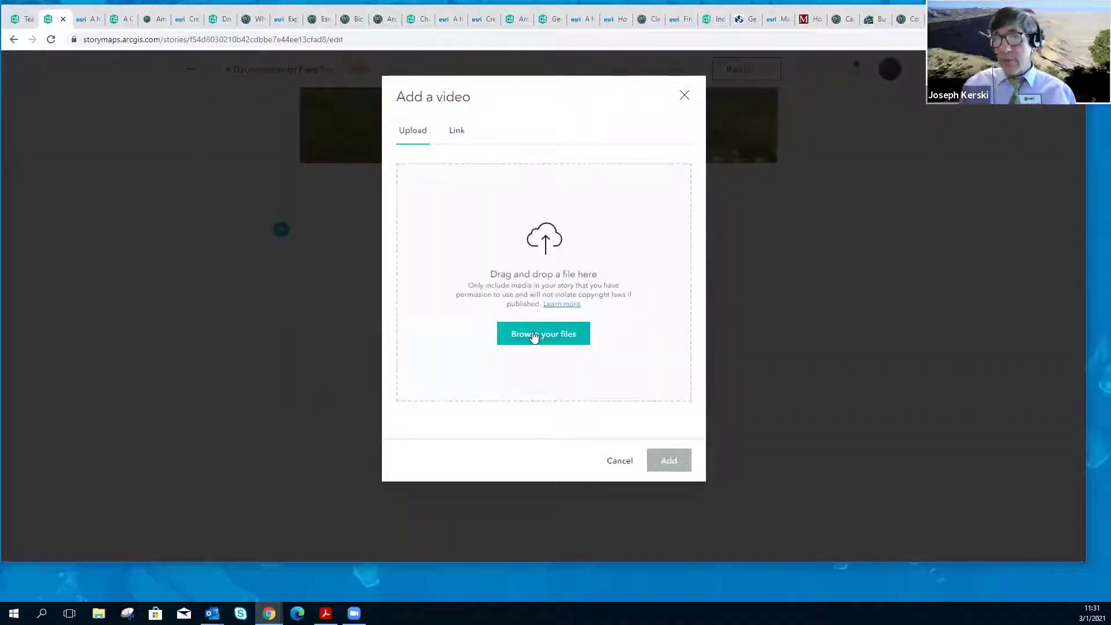
{"action": "left_click", "coordinate": [455, 132]}
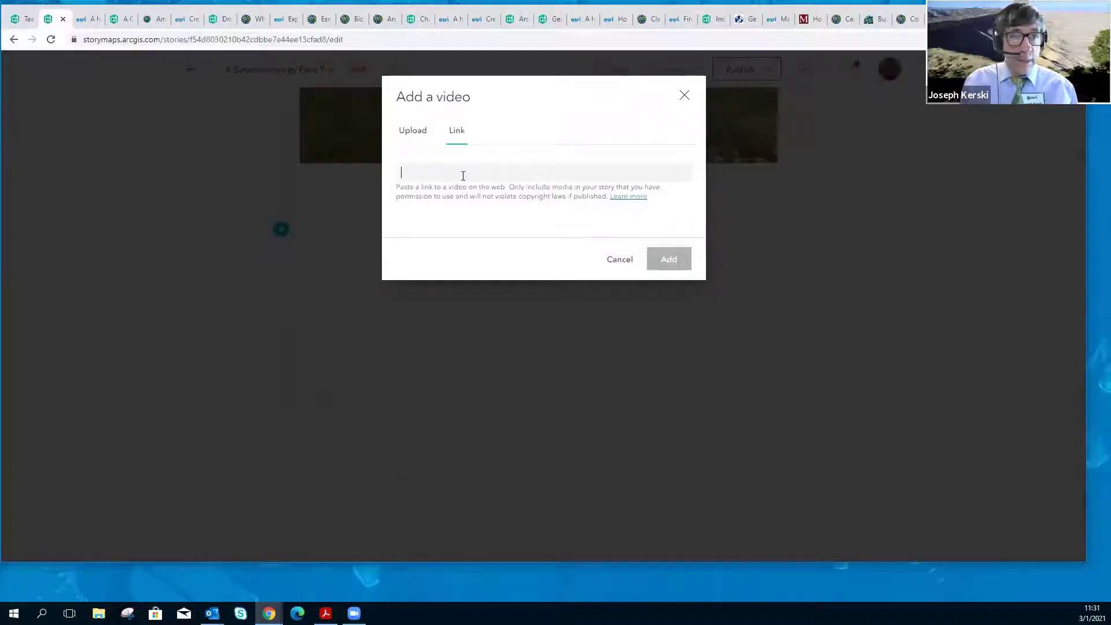
{"action": "type", "text": "https://youtu.be/K_ujpxlB3cl"}
{"action": "left_click", "coordinate": [674, 258]}
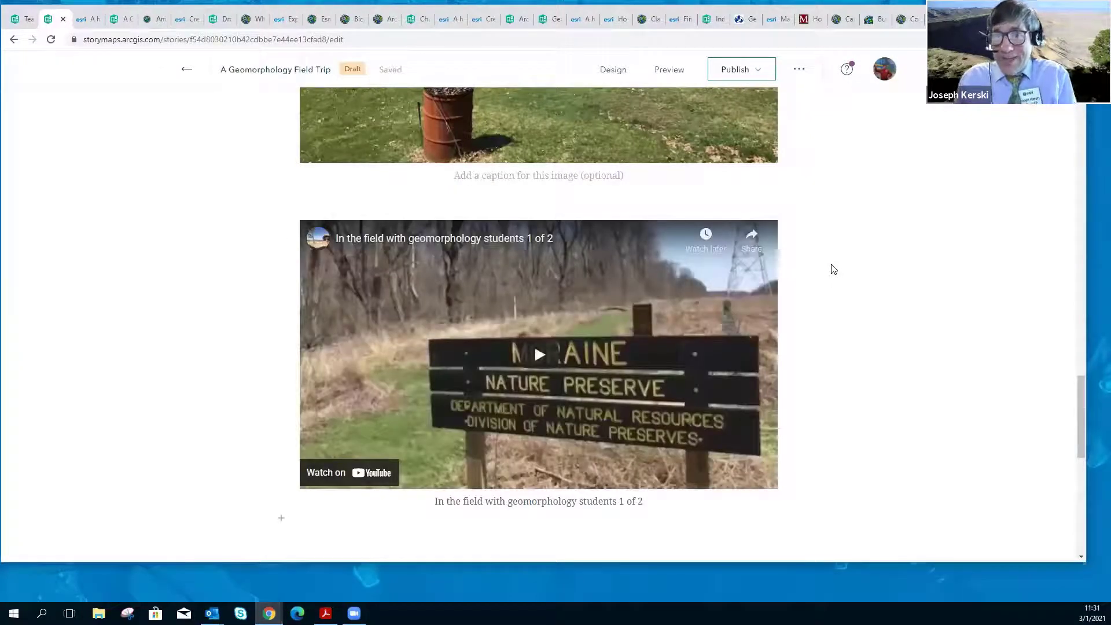
Start the embedded YouTube field video (1:18 long) and mute its audio.
{"action": "scroll", "coordinate": [831, 270], "scroll_direction": "down", "scroll_amount": 1}
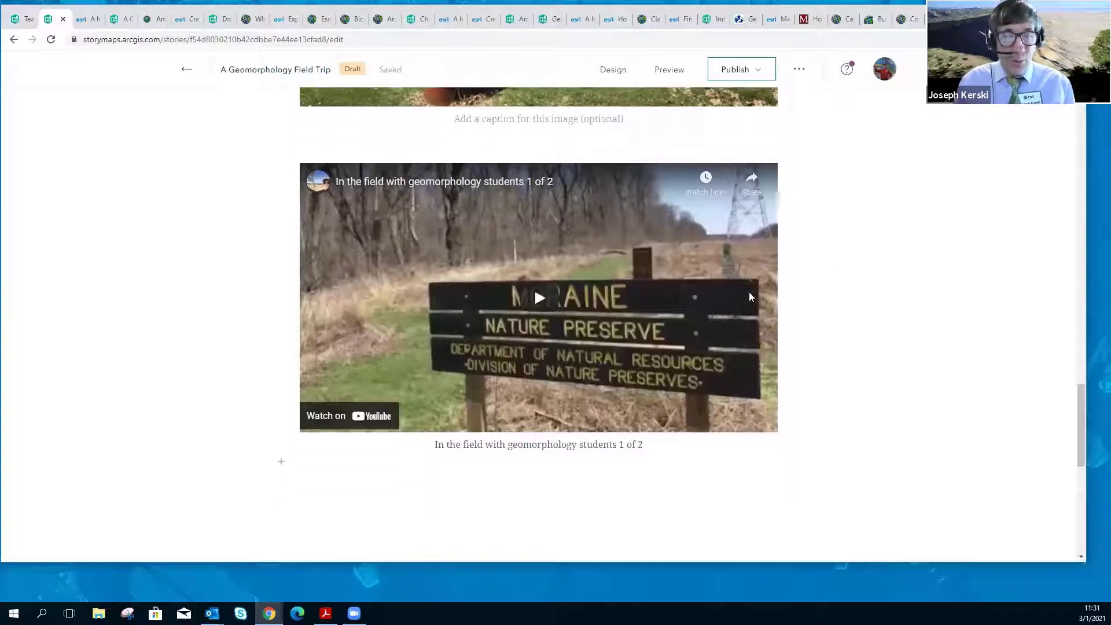
{"action": "left_click", "coordinate": [540, 302]}
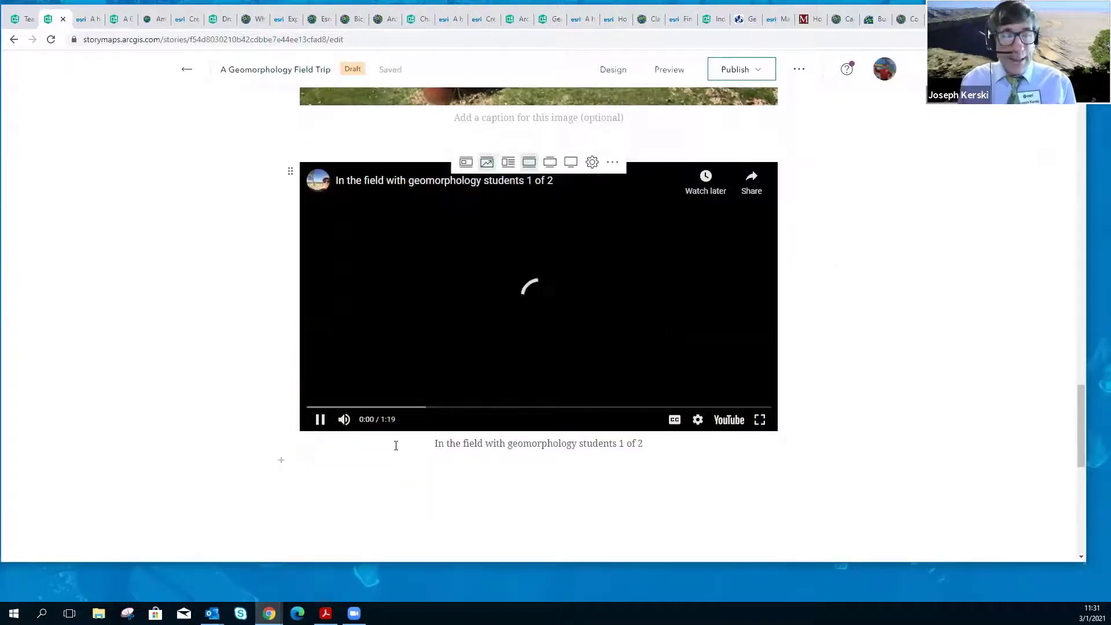
{"action": "mouse_move", "coordinate": [344, 420]}
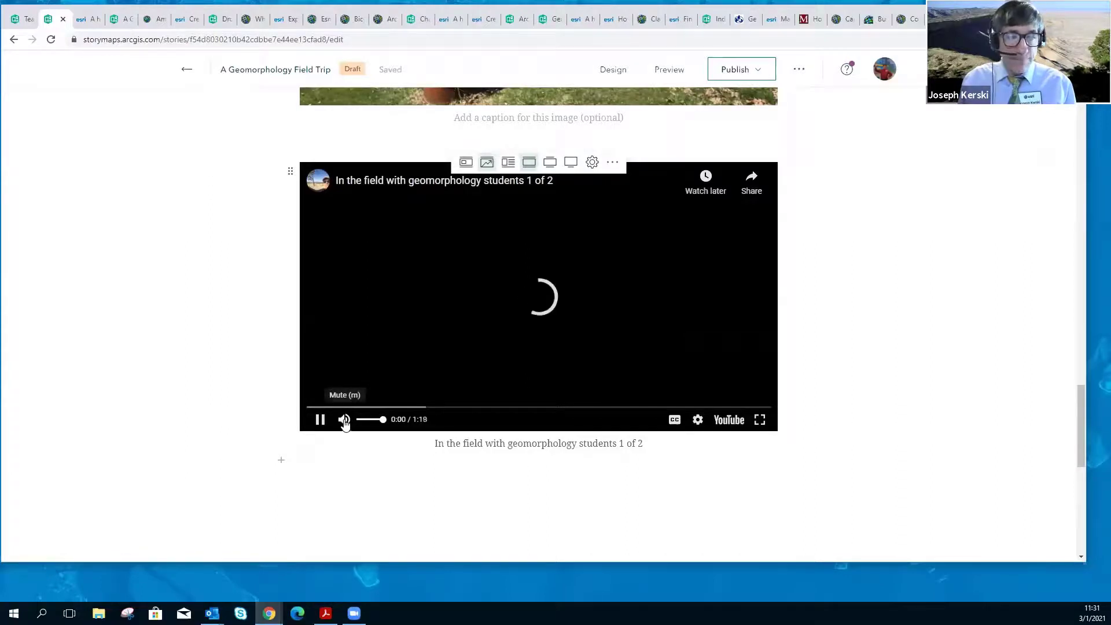
{"action": "left_click", "coordinate": [344, 420]}
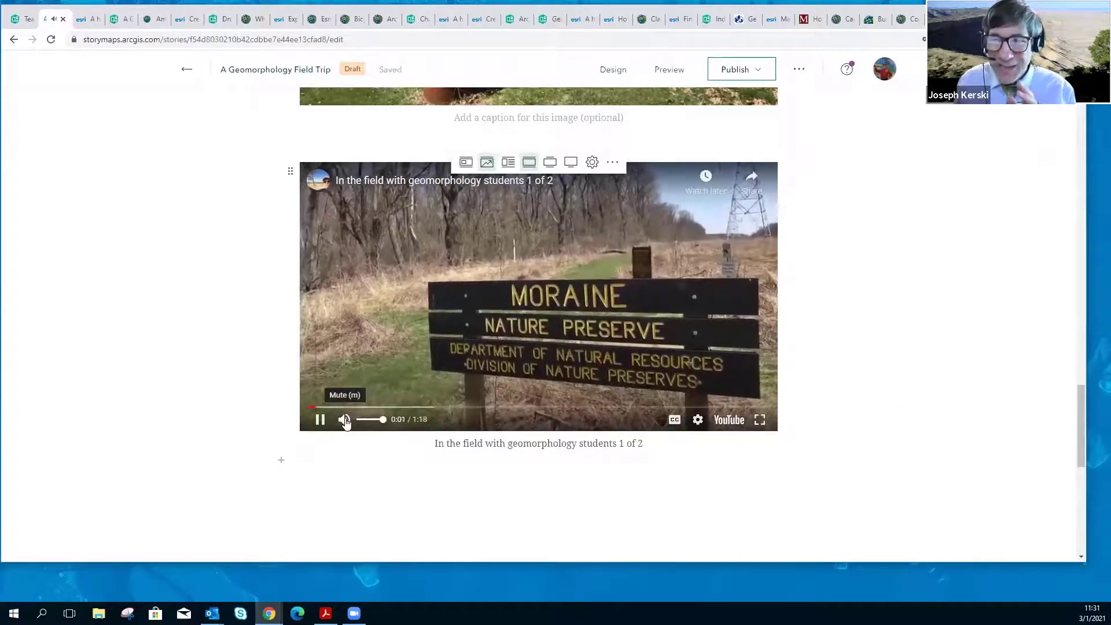